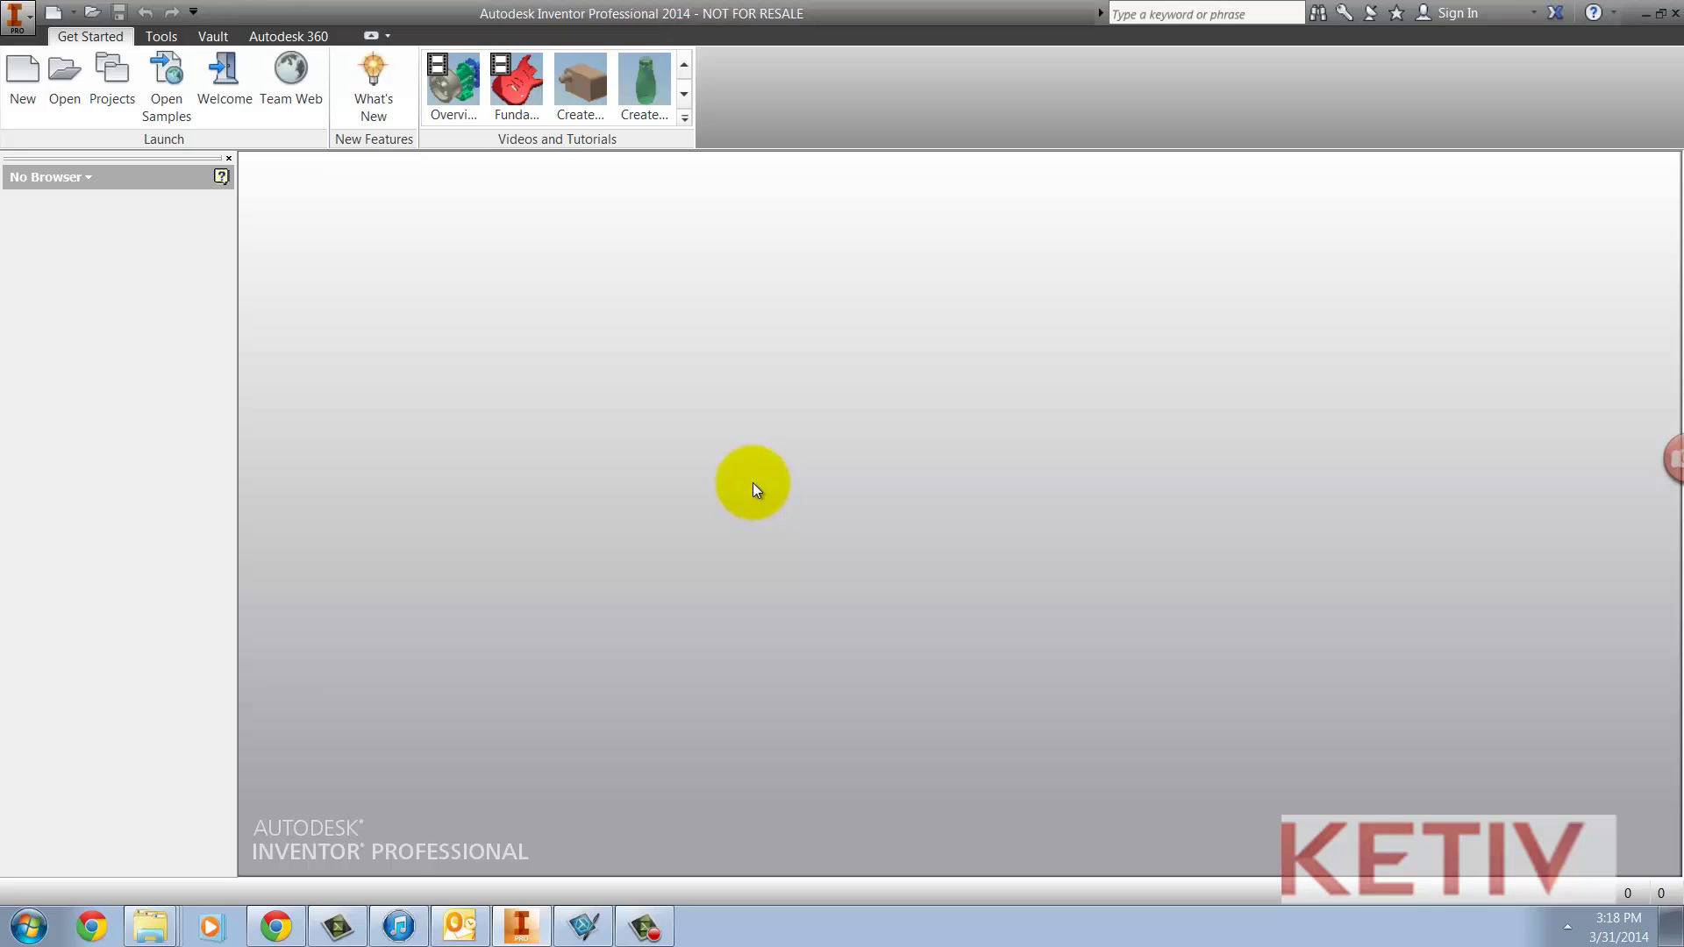
# - Open the SolidWorks assembly Storage Rack.SLDASM so it imports as Storage Rack.iam
pyautogui.click(50, 72)
pyautogui.click(844, 377)
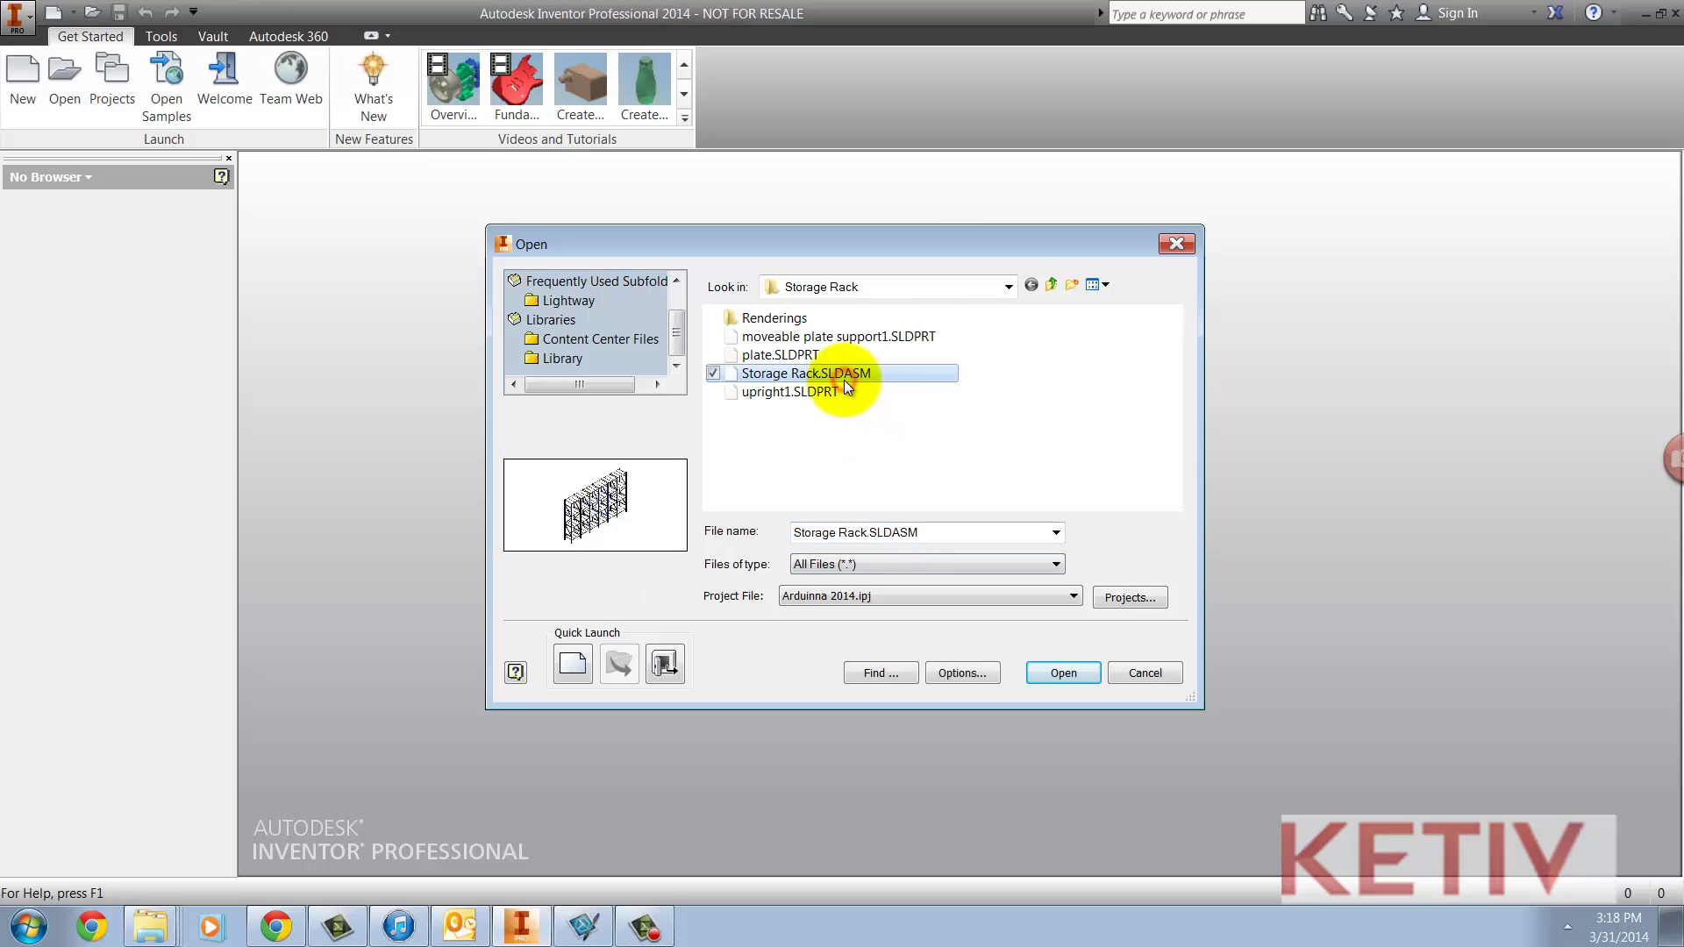
pyautogui.click(1044, 676)
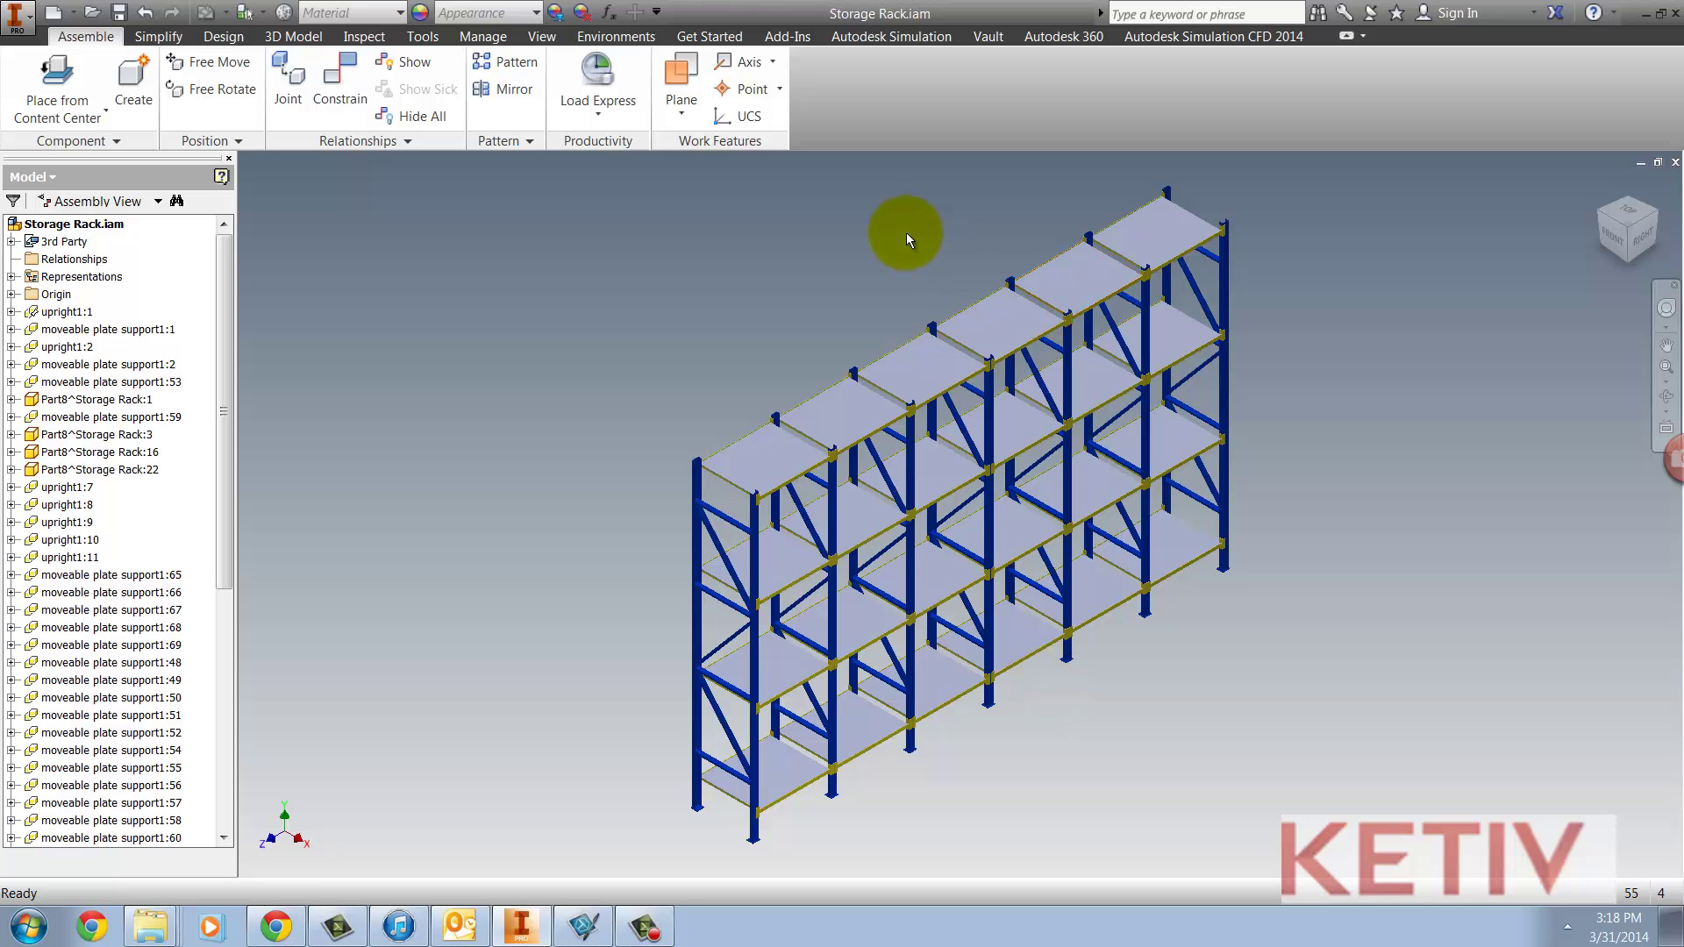
# - Orbit the rack to a near-front view and open the assembly's Bill of Materials
pyautogui.press('F4')
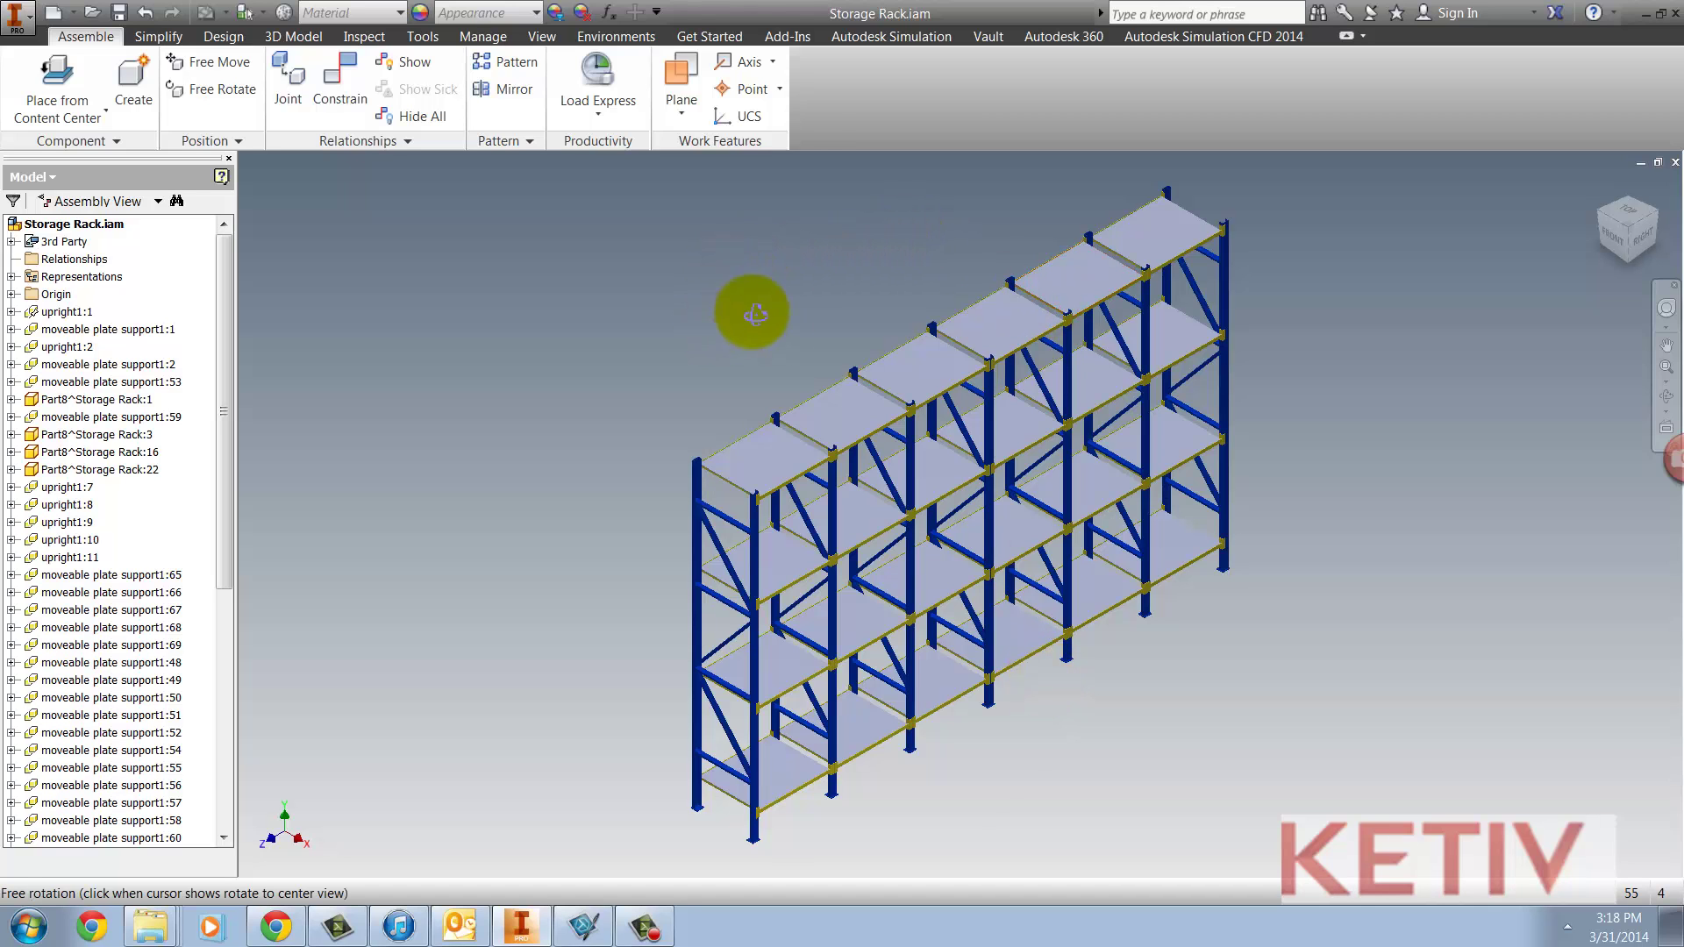
pyautogui.moveTo(748, 312); pyautogui.dragTo(654, 294)
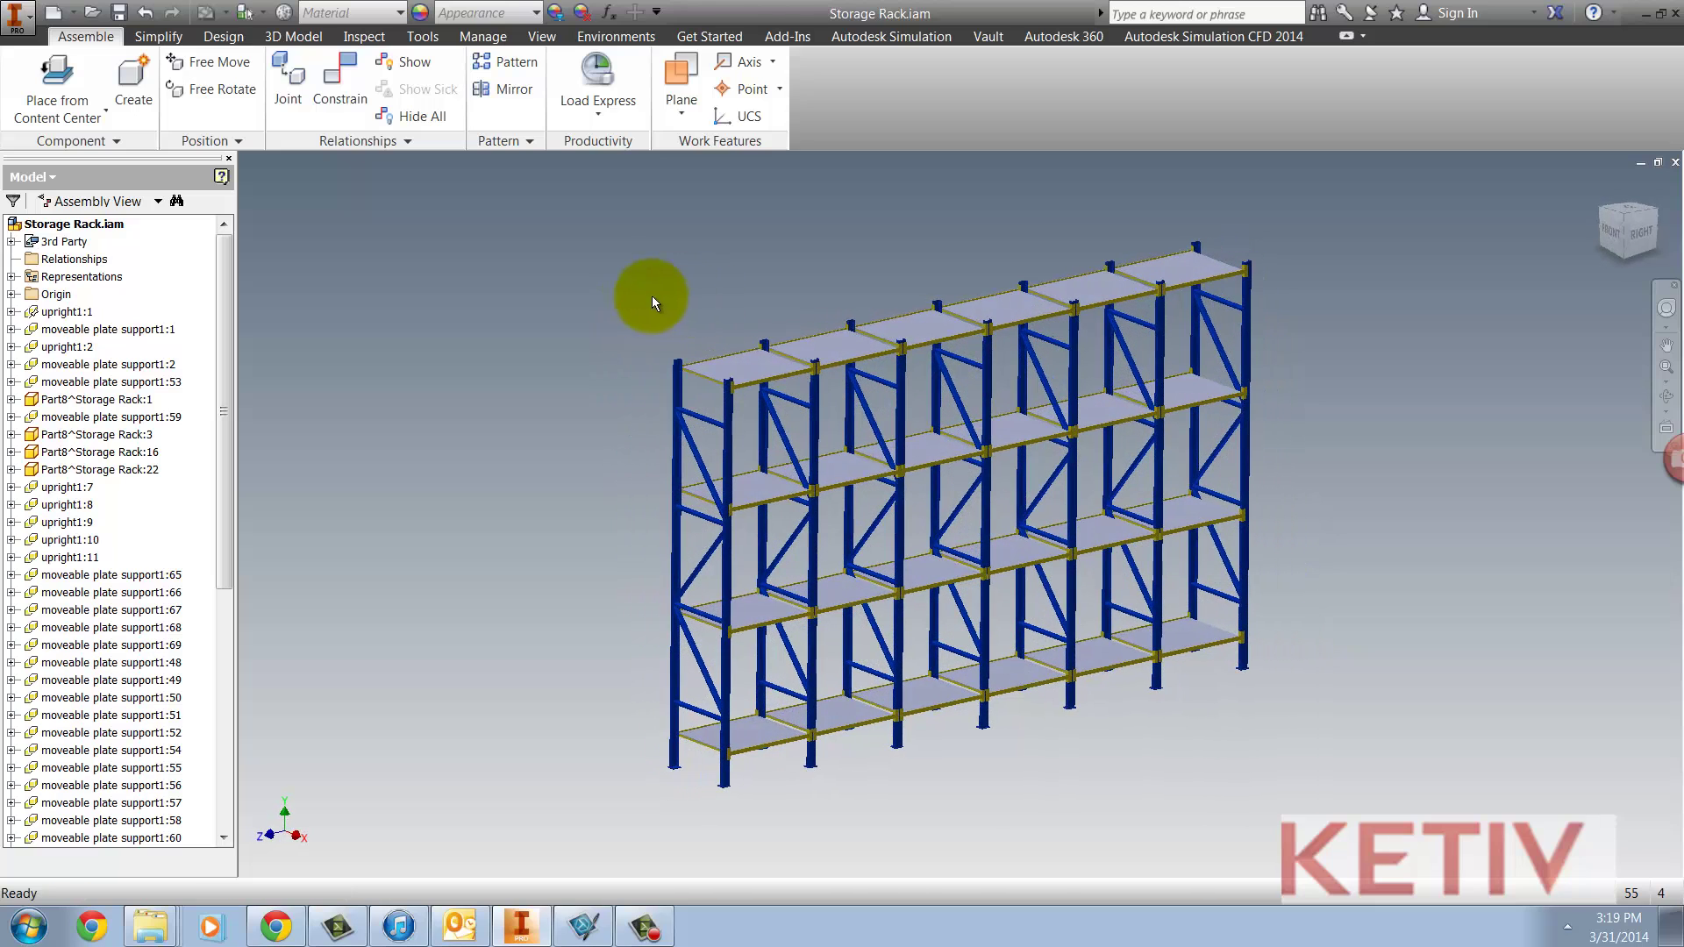
pyautogui.press('Escape')
pyautogui.click(483, 35)
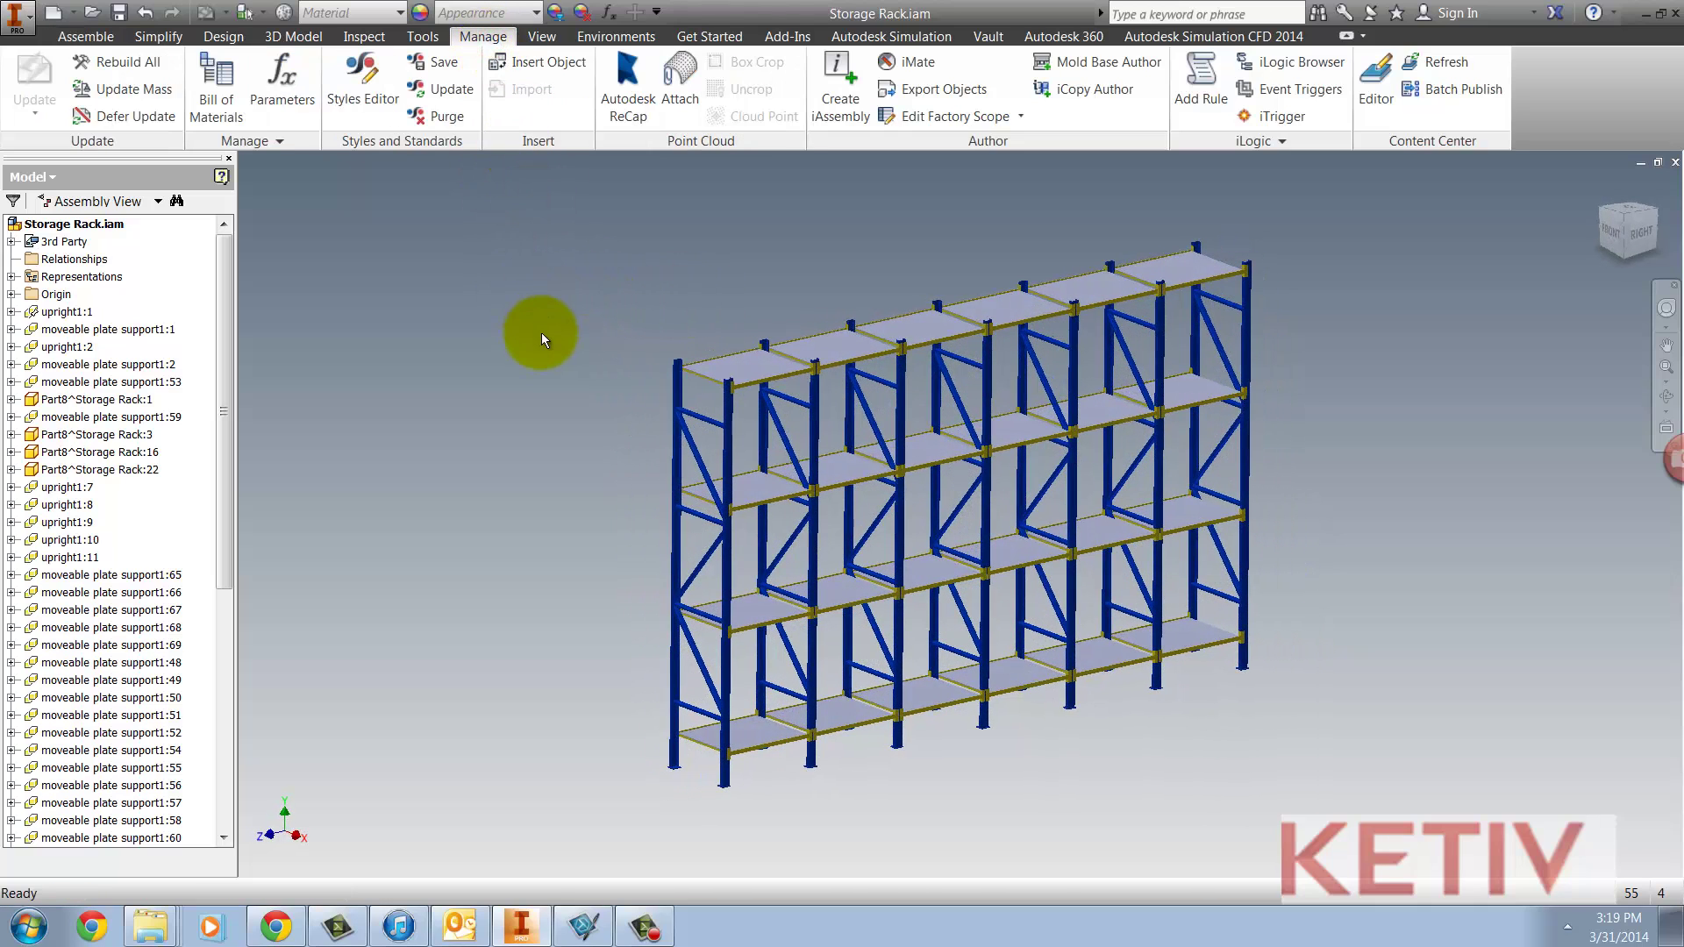
pyautogui.click(241, 89)
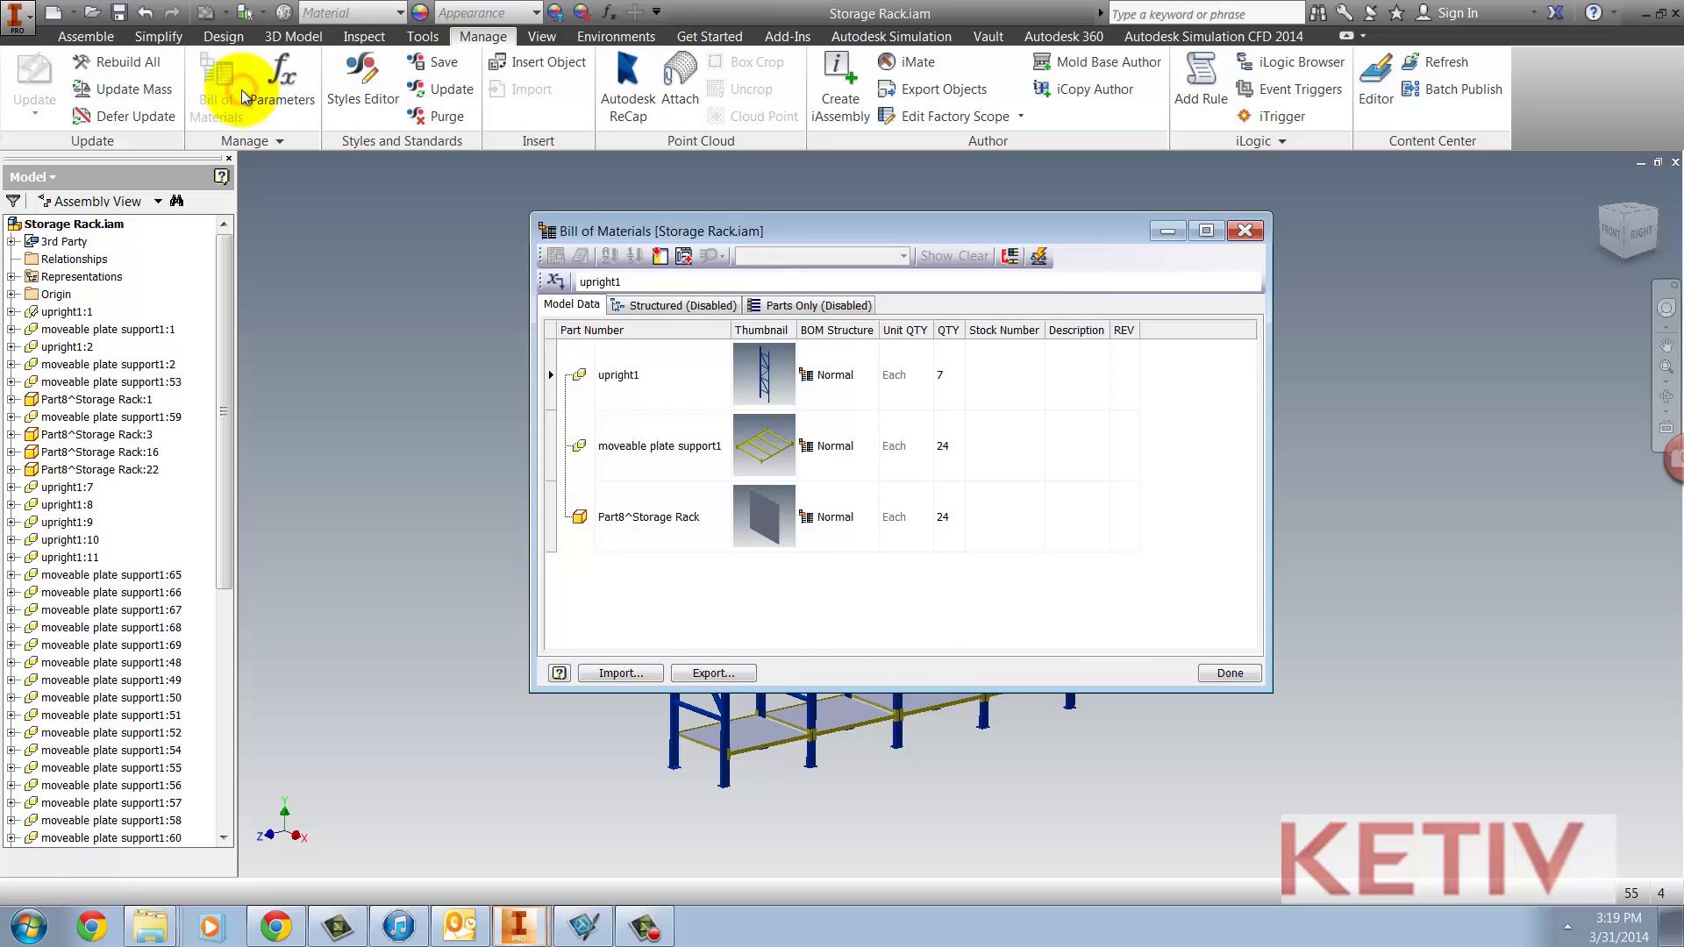
# - Add a Material column to the BOM, which shows Generic for all three parts
pyautogui.click(660, 256)
pyautogui.scroll(-8, 1044, 693)
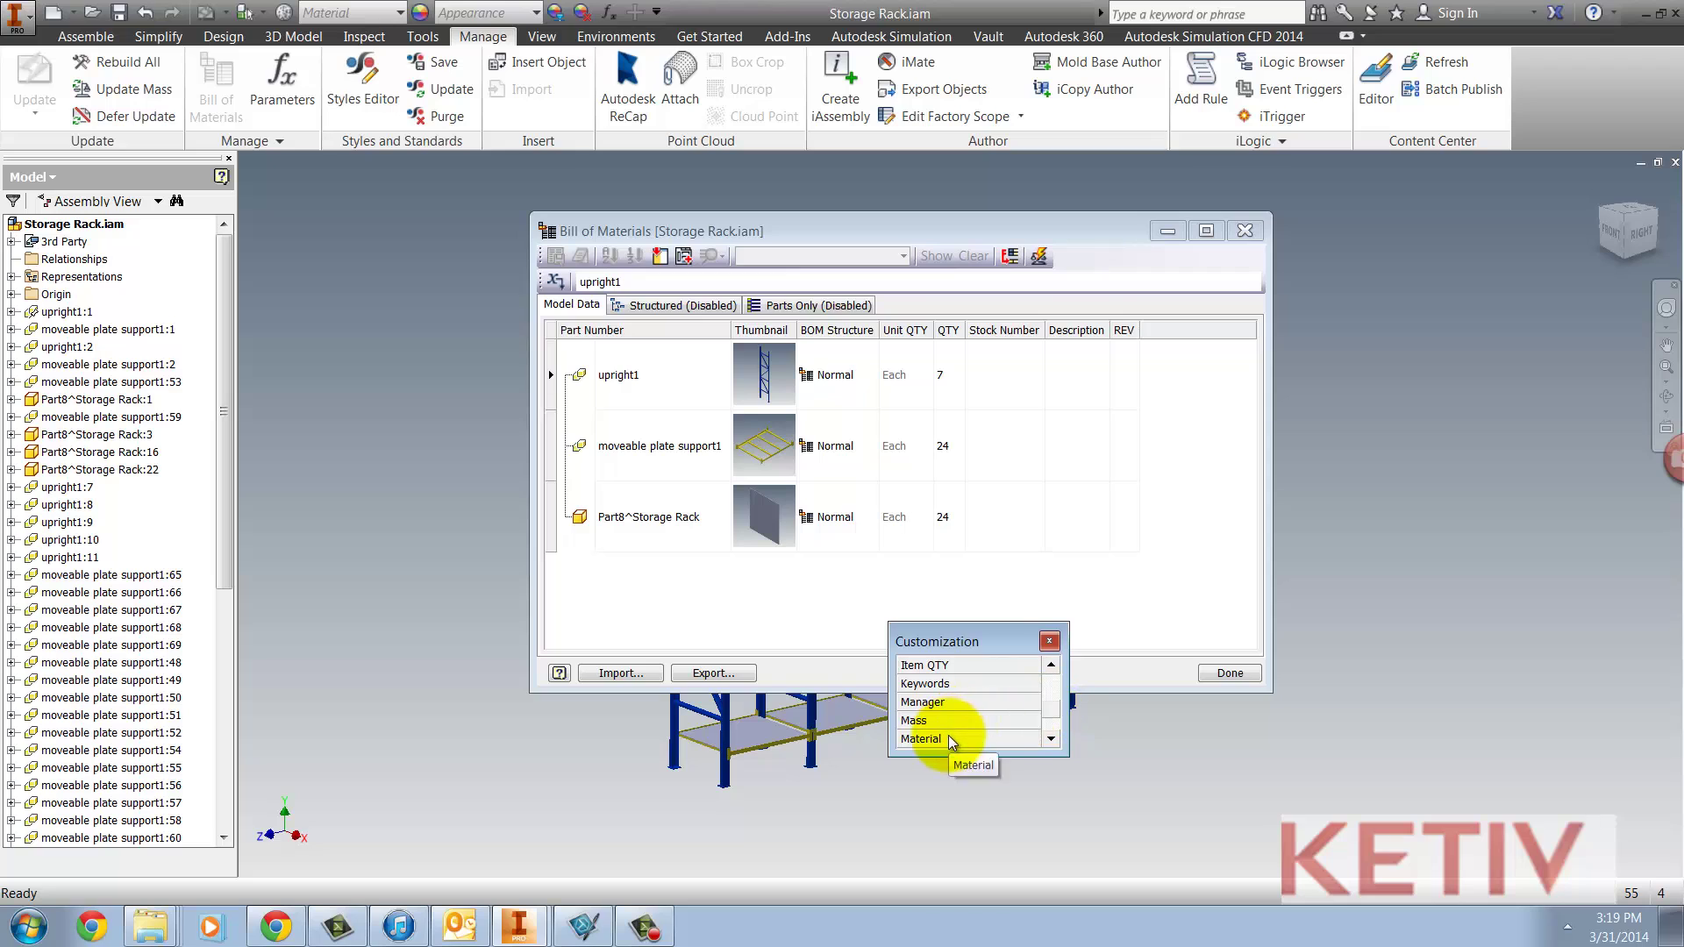
pyautogui.moveTo(949, 735); pyautogui.dragTo(1135, 330)
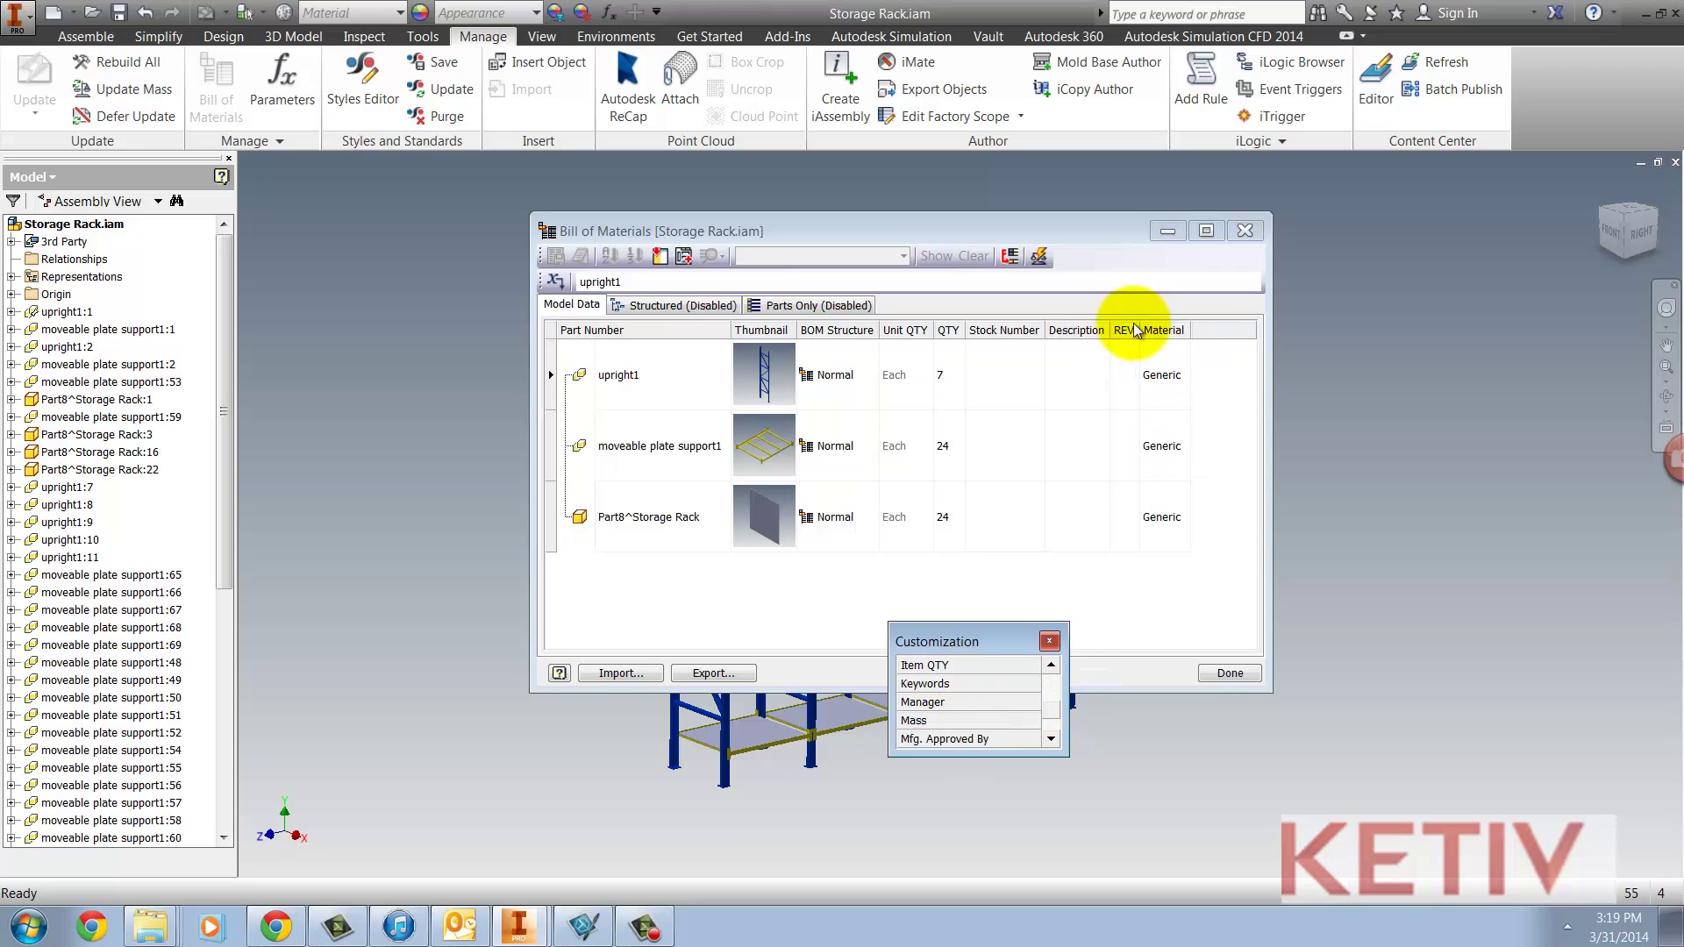
pyautogui.moveTo(1271, 438); pyautogui.dragTo(1290, 436)
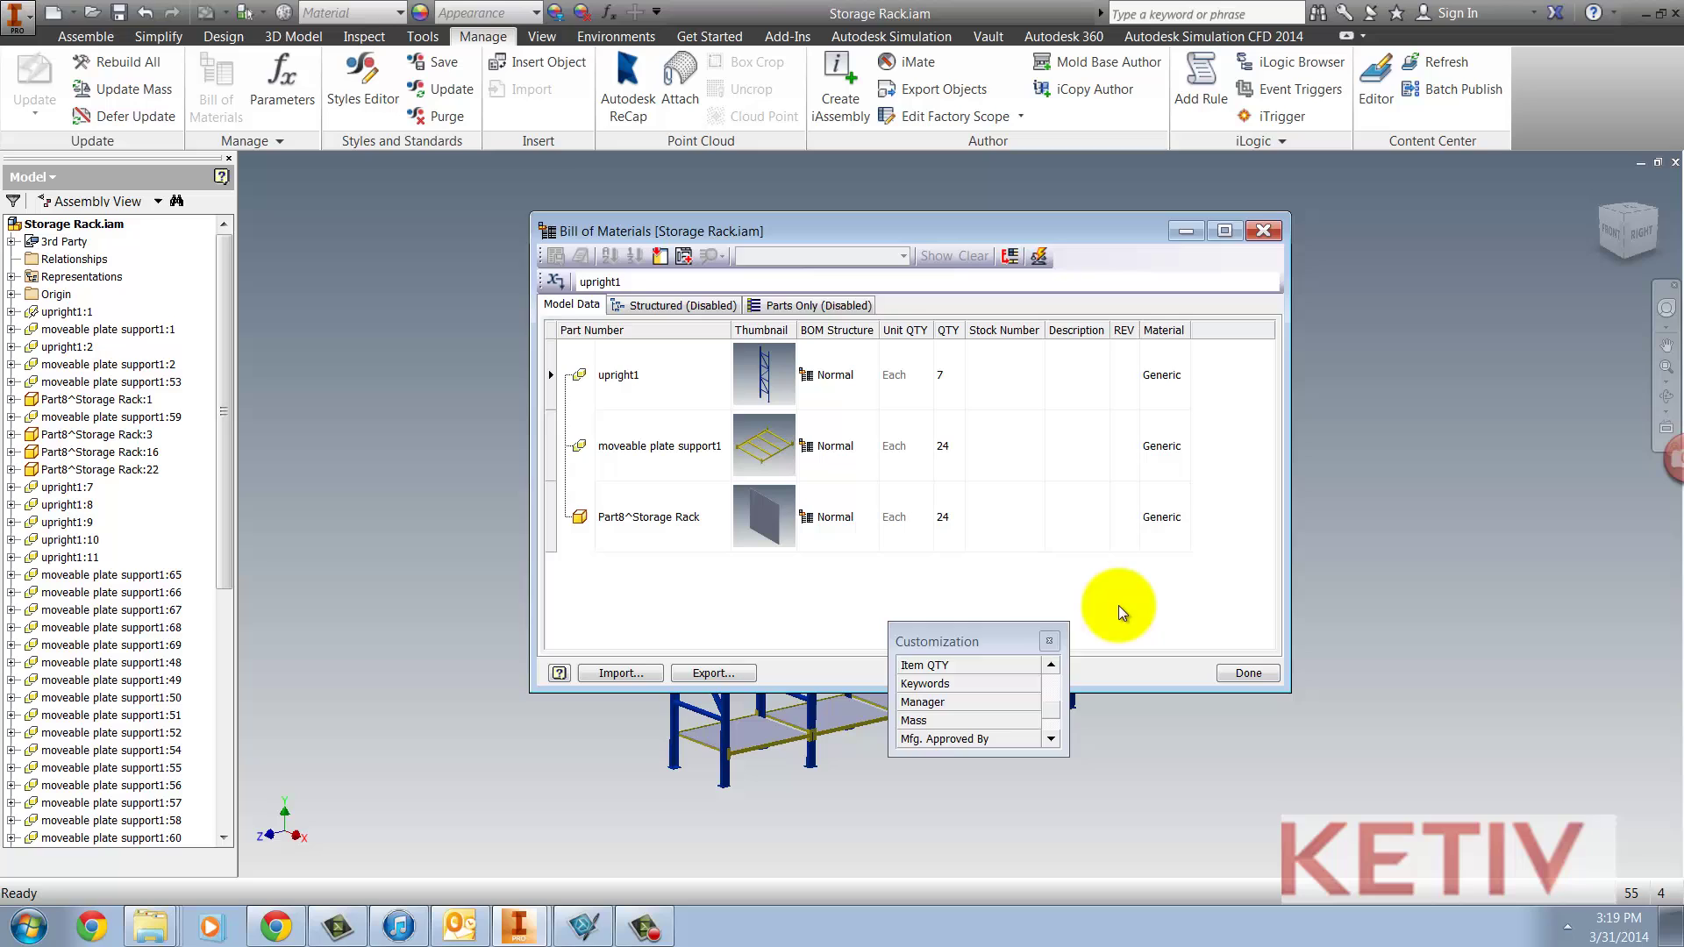
pyautogui.click(1049, 641)
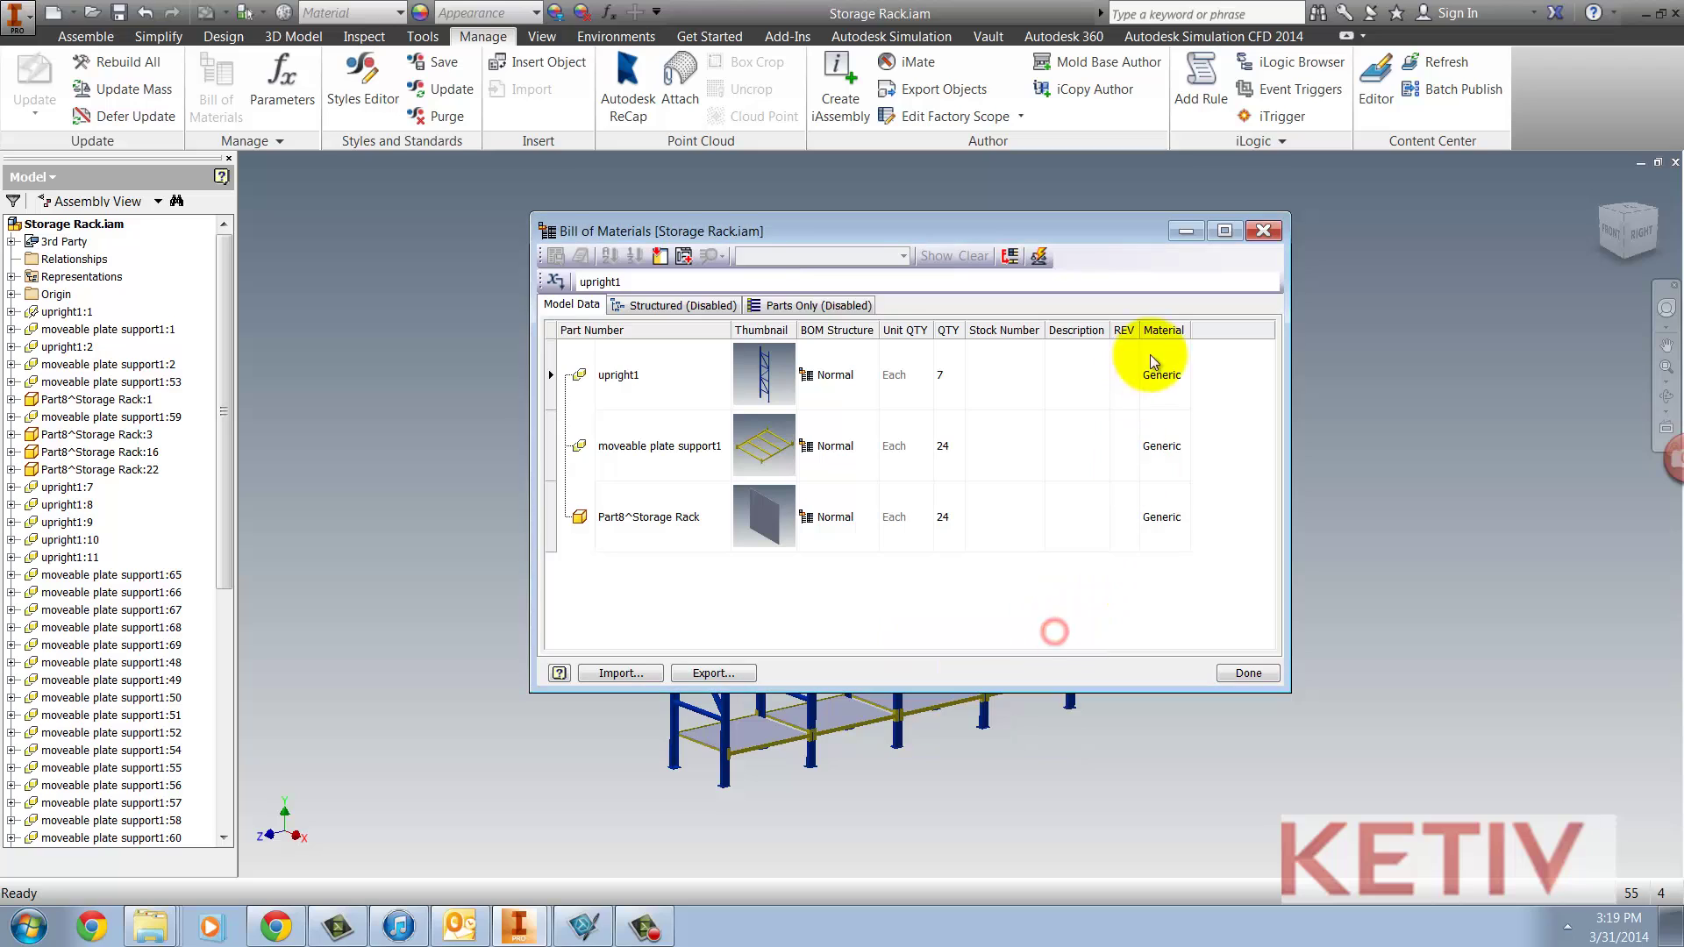
# - Change the material of moveable plate support1 from Generic to Steel, Mild
pyautogui.click(1164, 444)
pyautogui.click(1181, 449)
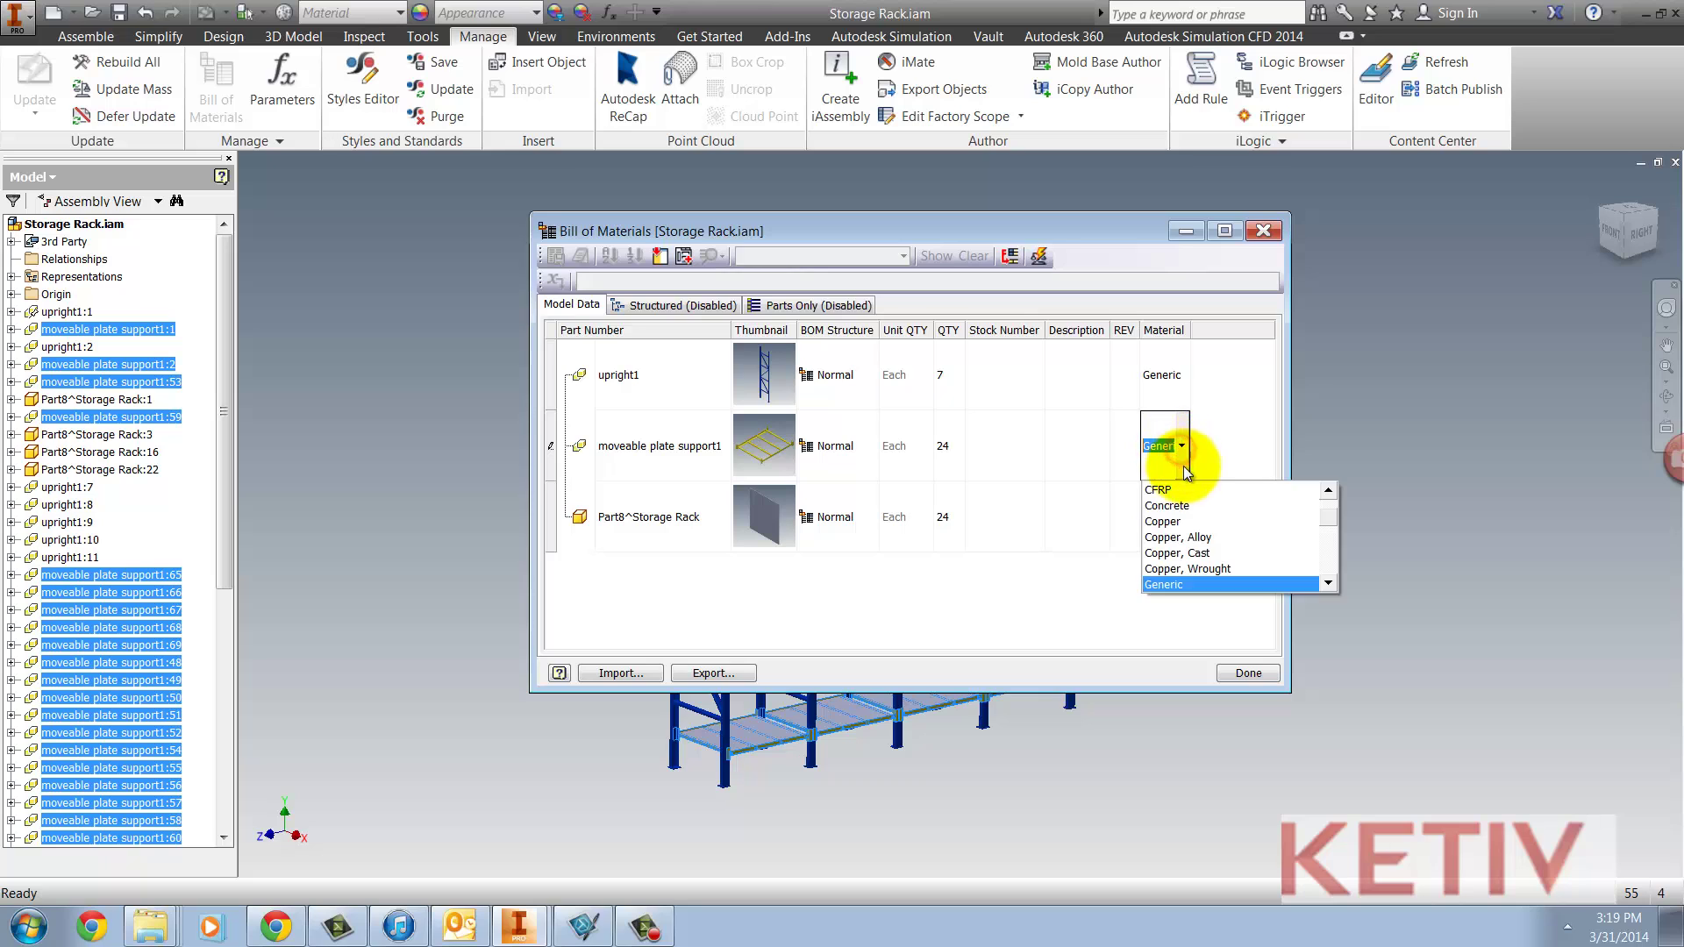
pyautogui.moveTo(1332, 524); pyautogui.dragTo(1333, 556)
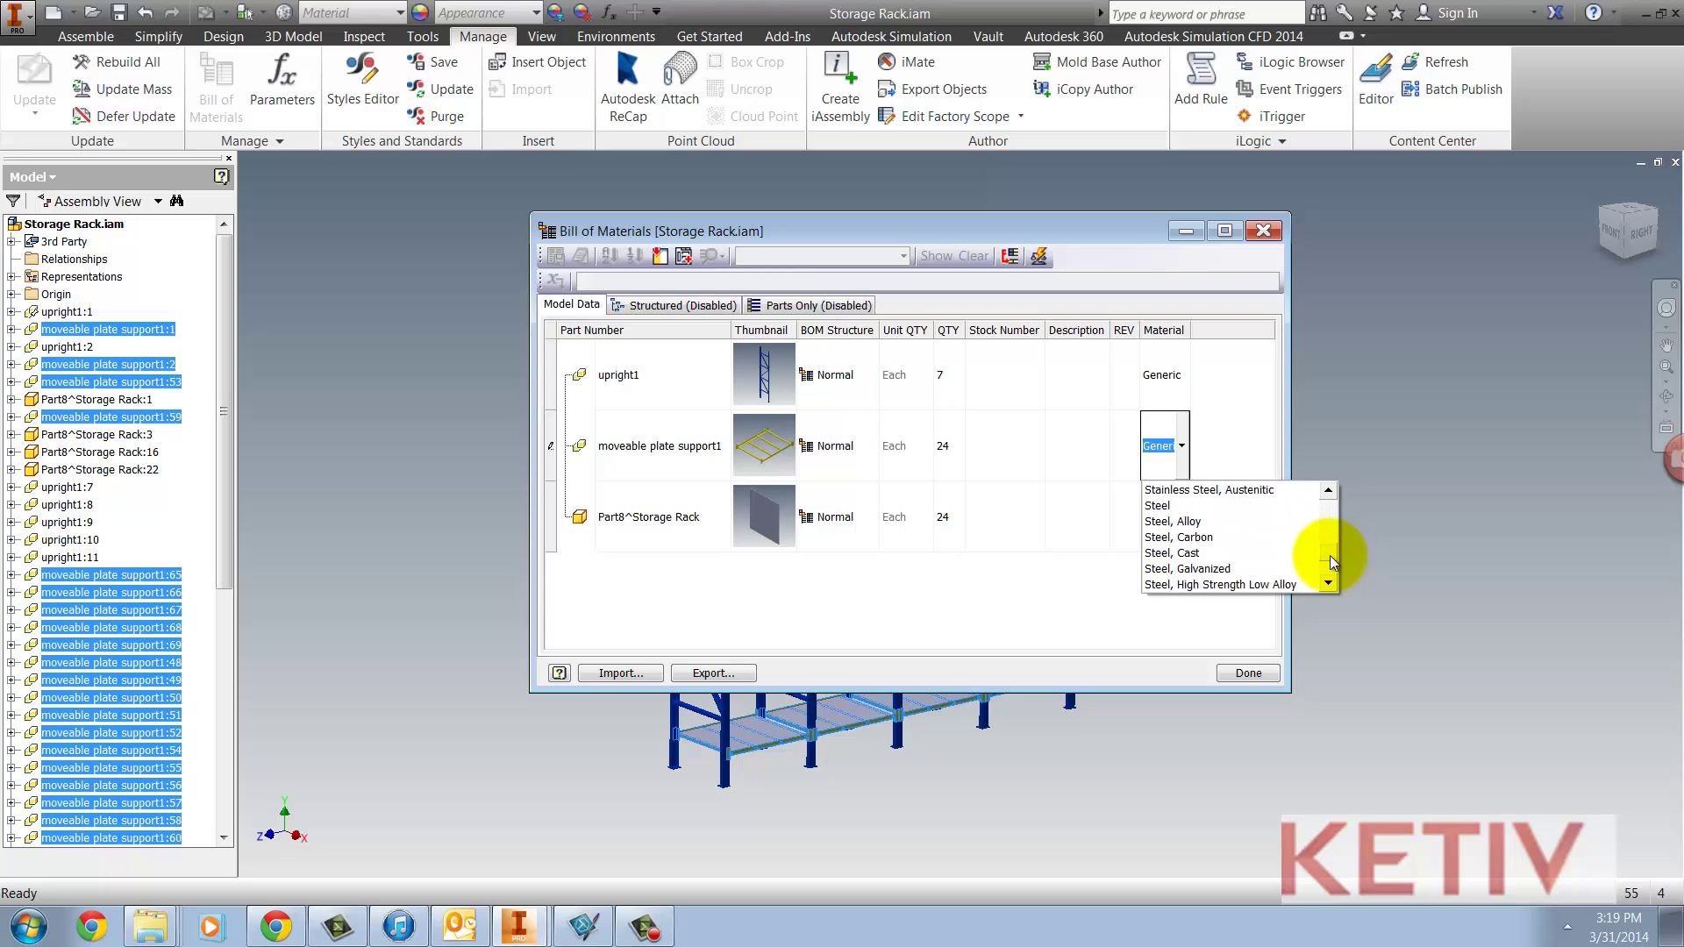
pyautogui.scroll(-1, 1316, 552)
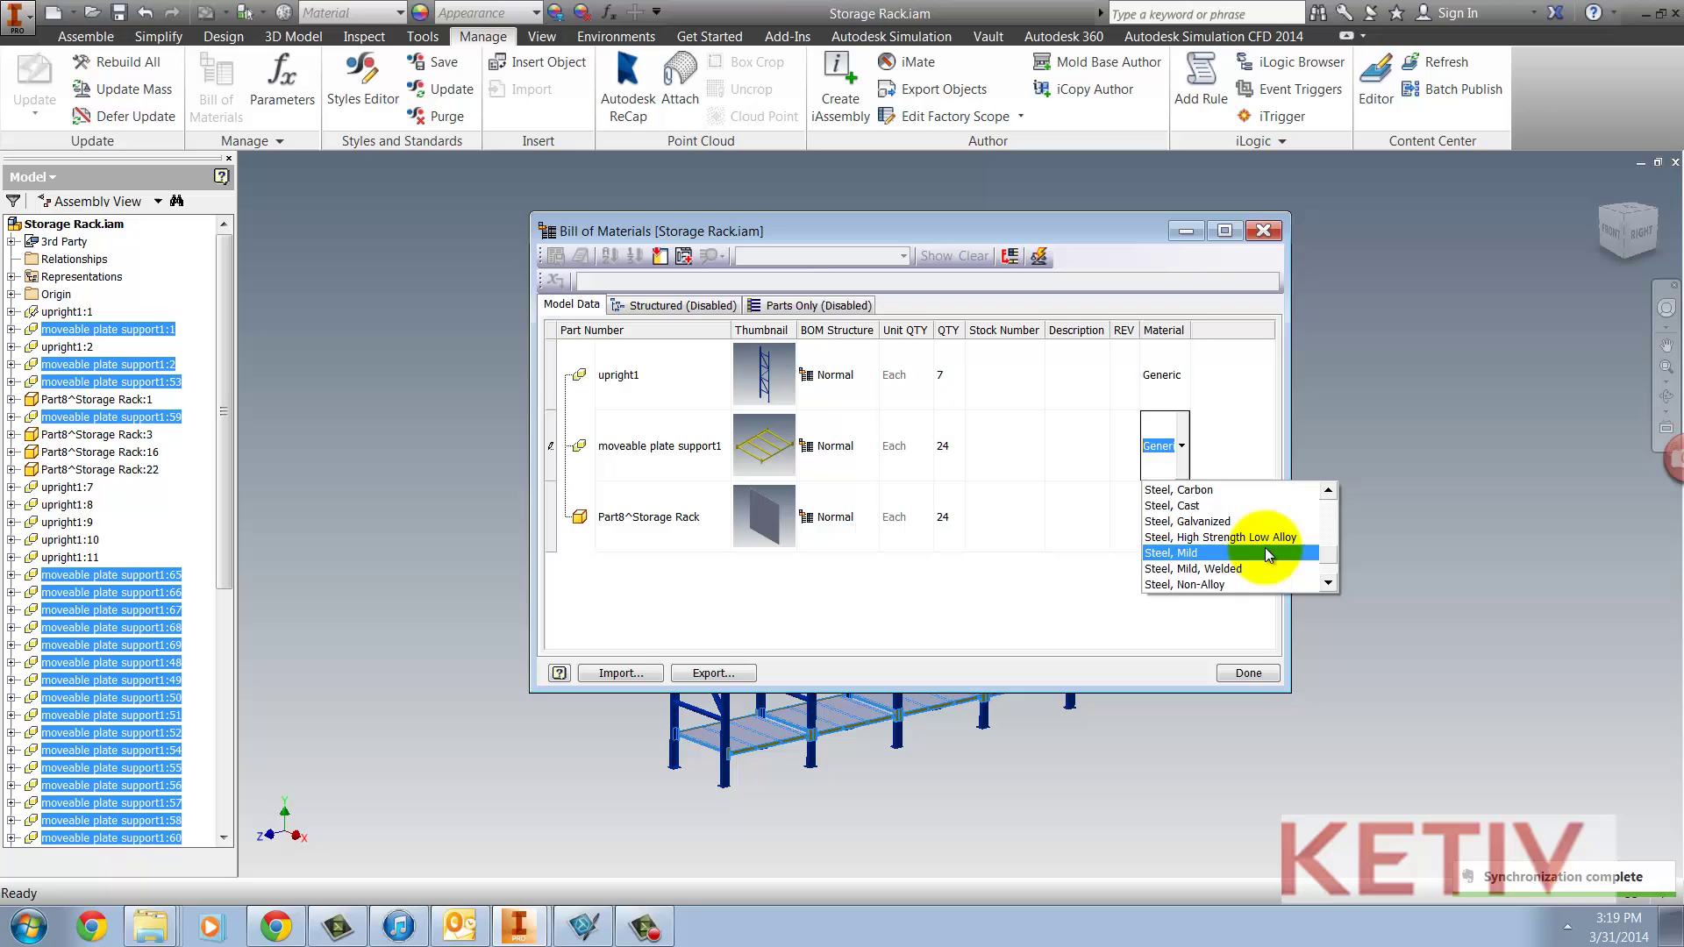
pyautogui.click(1268, 554)
pyautogui.click(1212, 604)
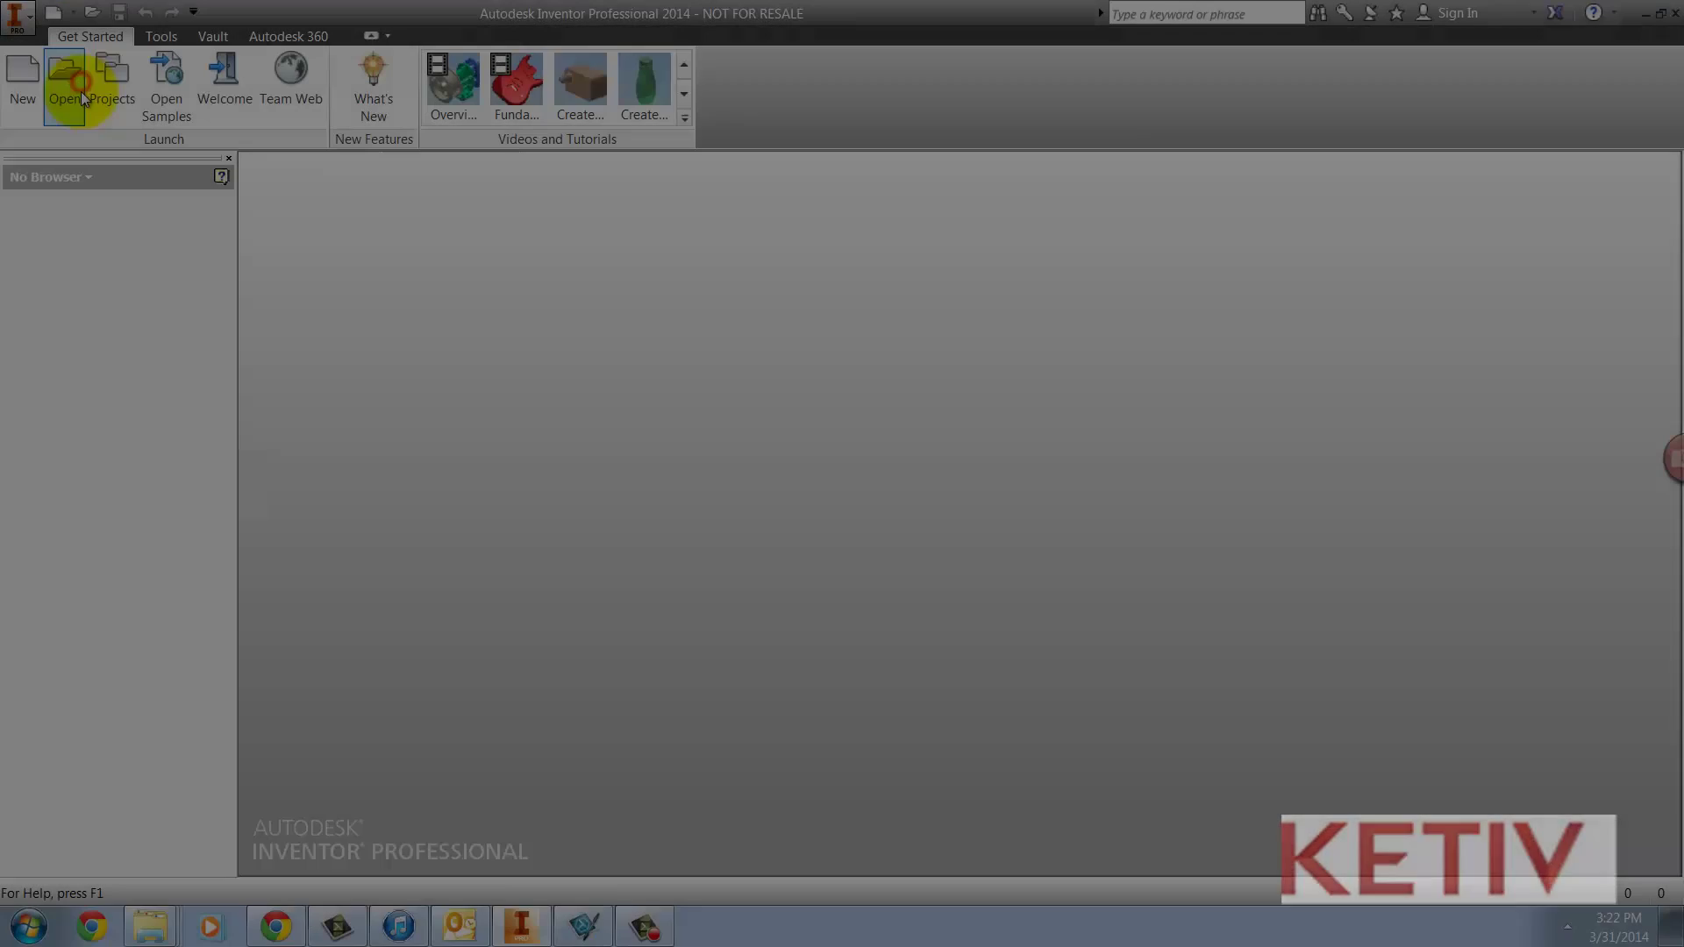
# - Open Standard.ipt from the Template folder, accepting the project search path warning
pyautogui.click(70, 79)
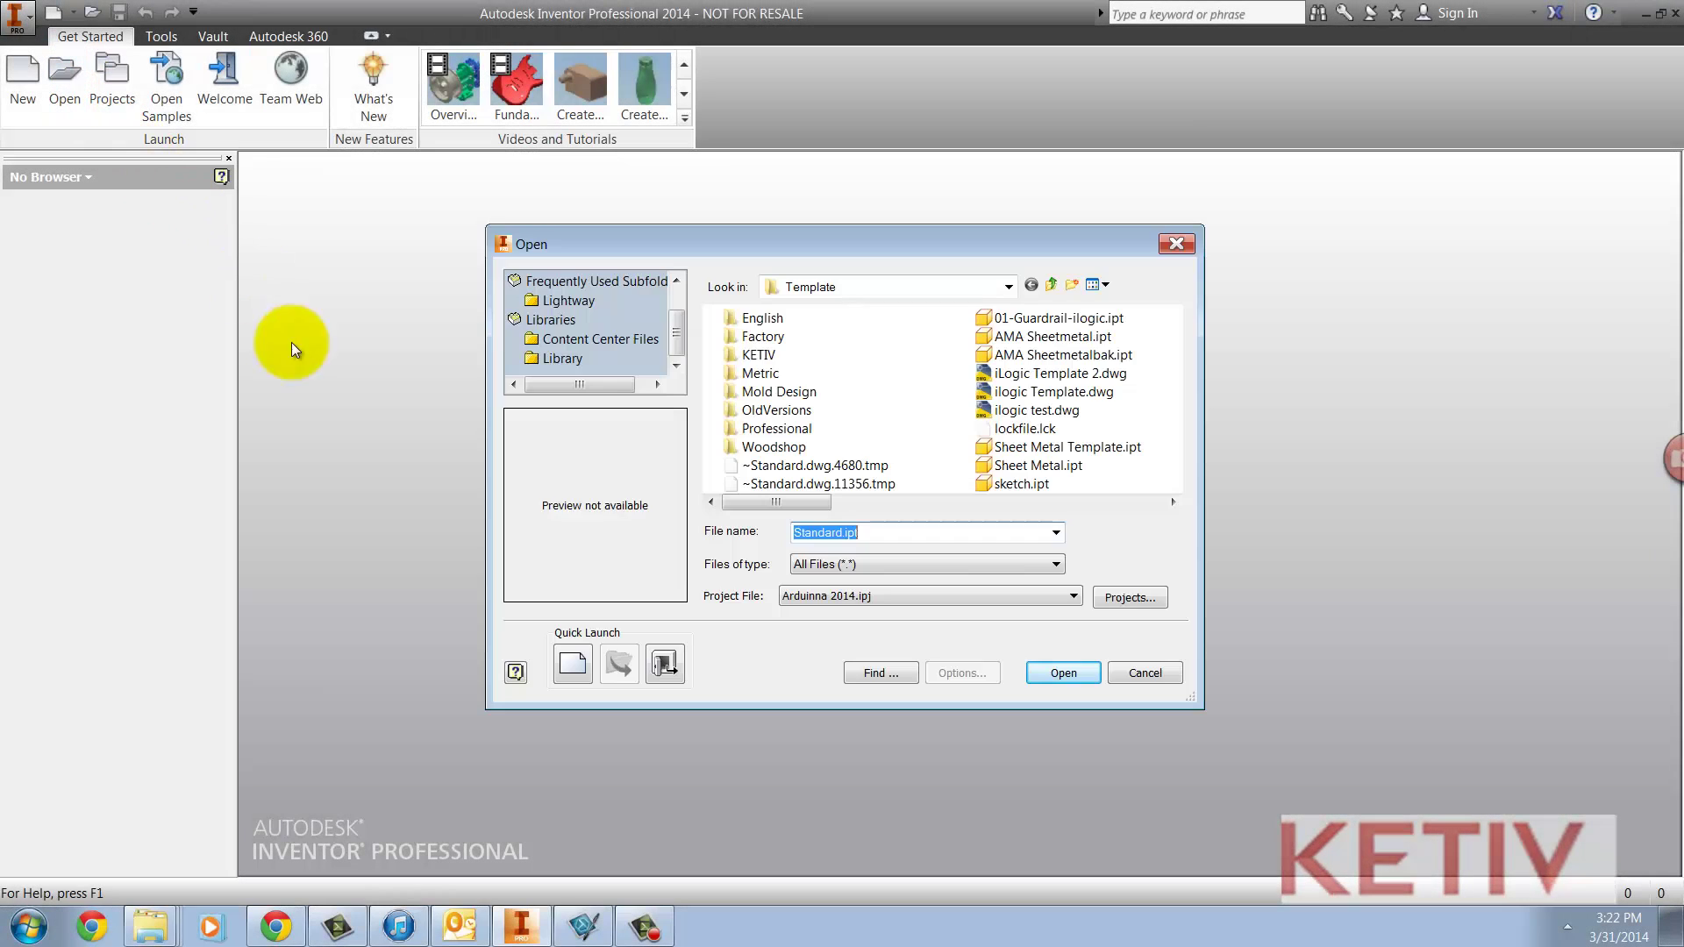
pyautogui.click(1030, 502)
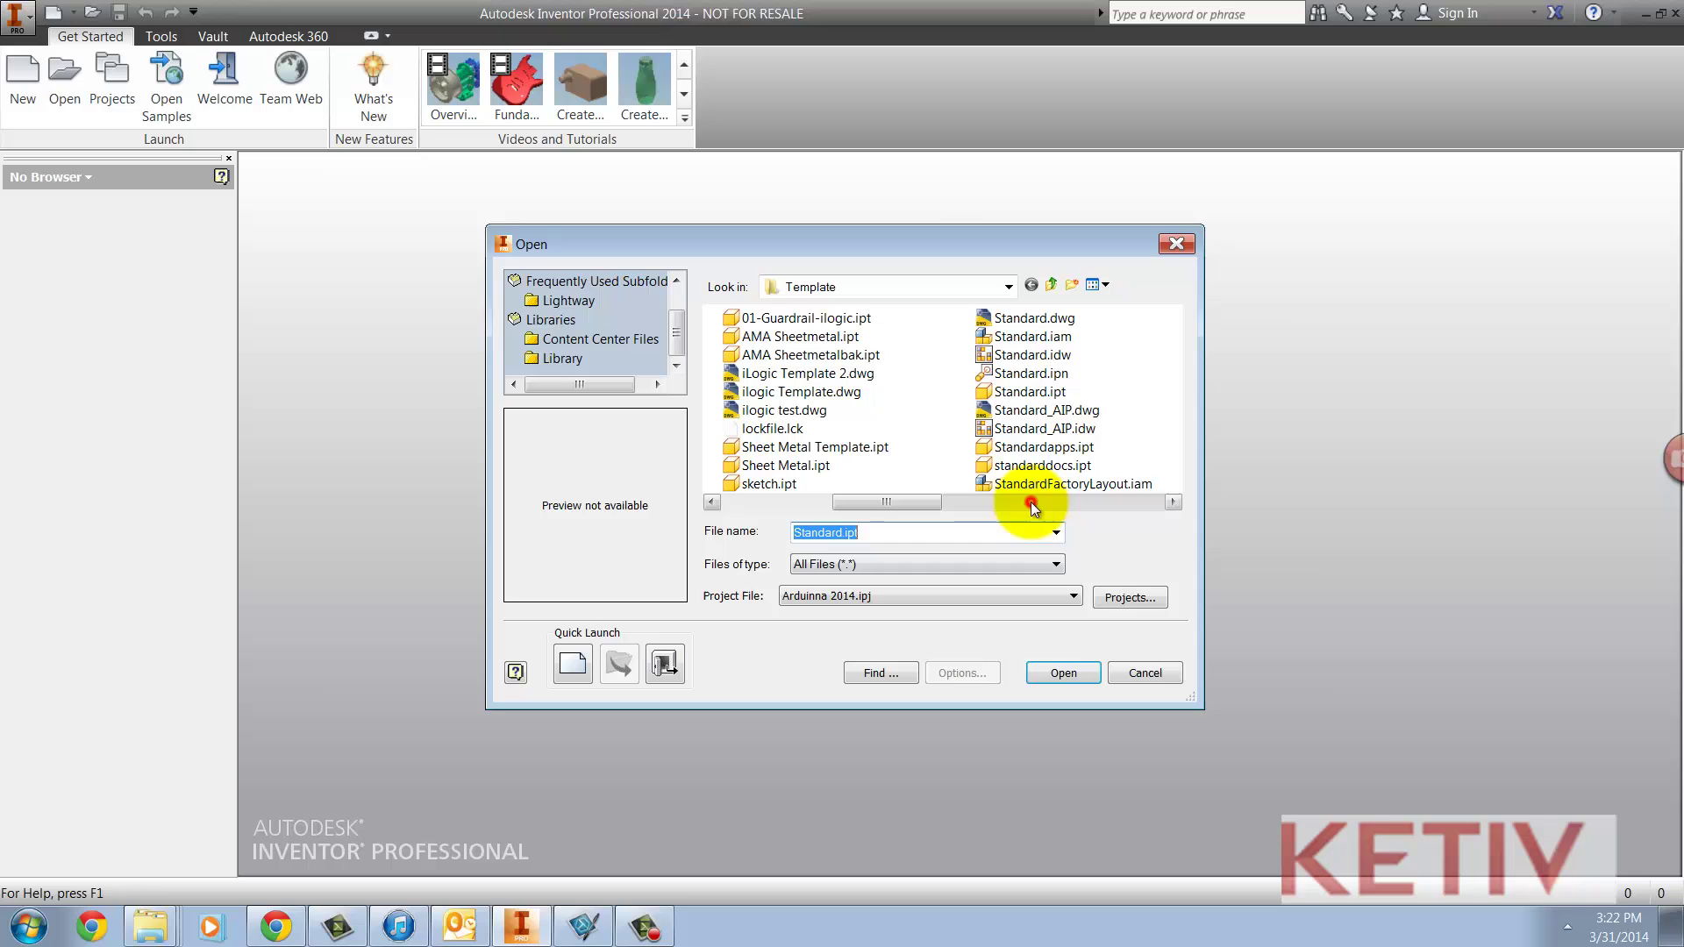
pyautogui.click(1018, 394)
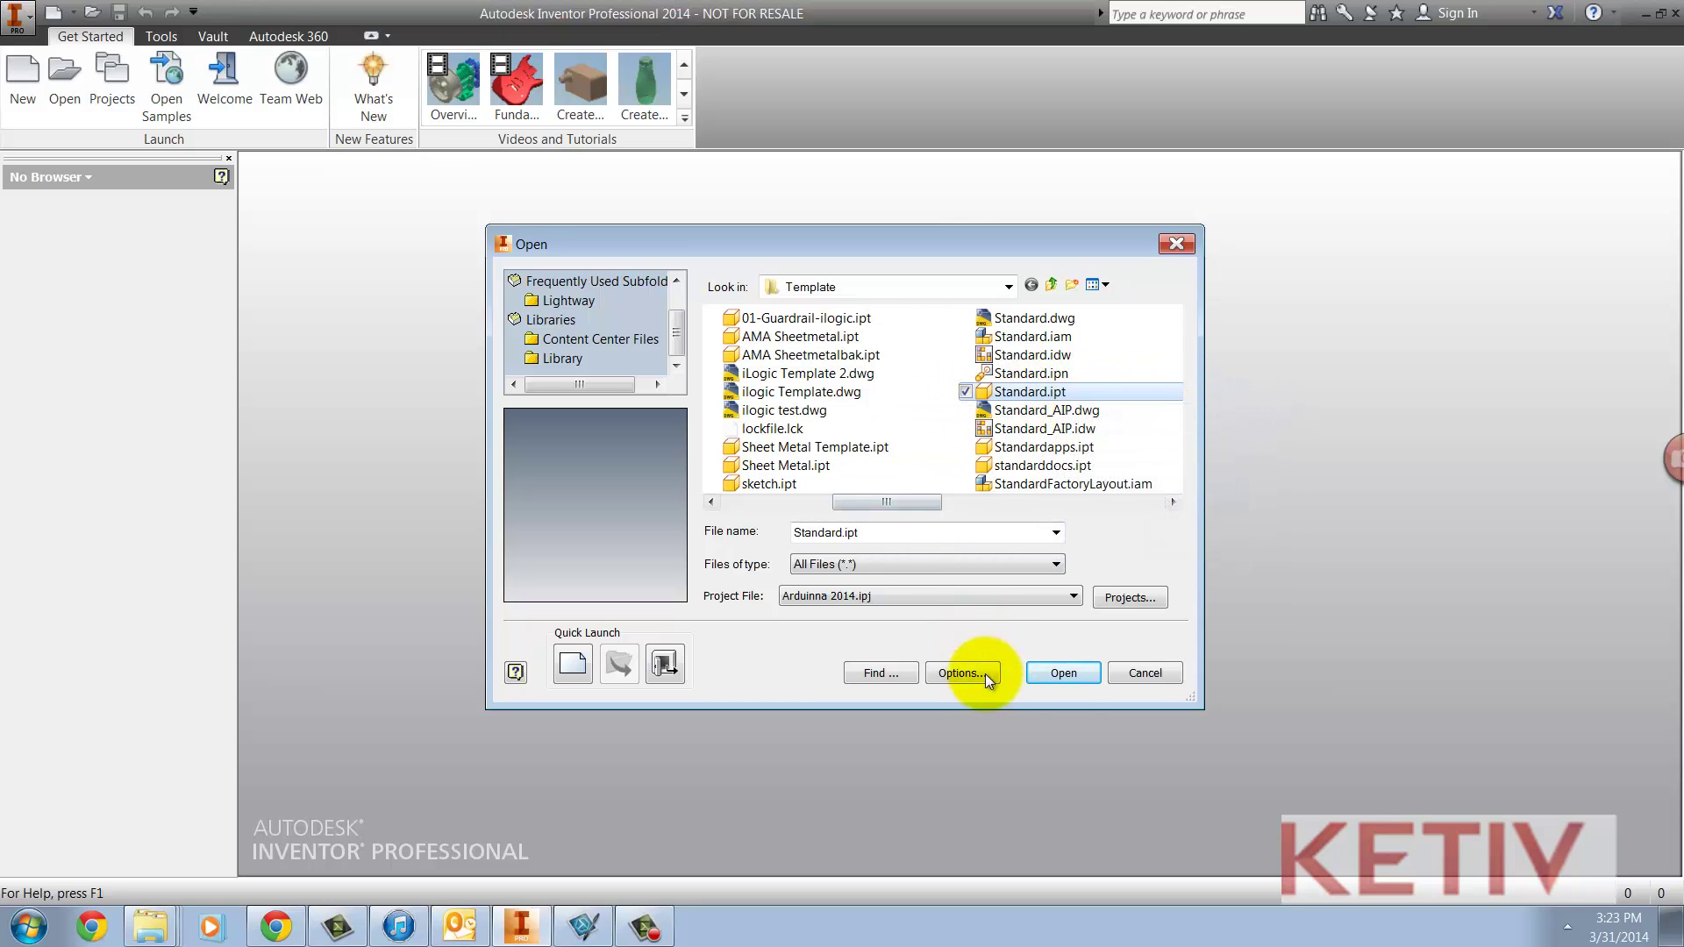
pyautogui.click(1063, 674)
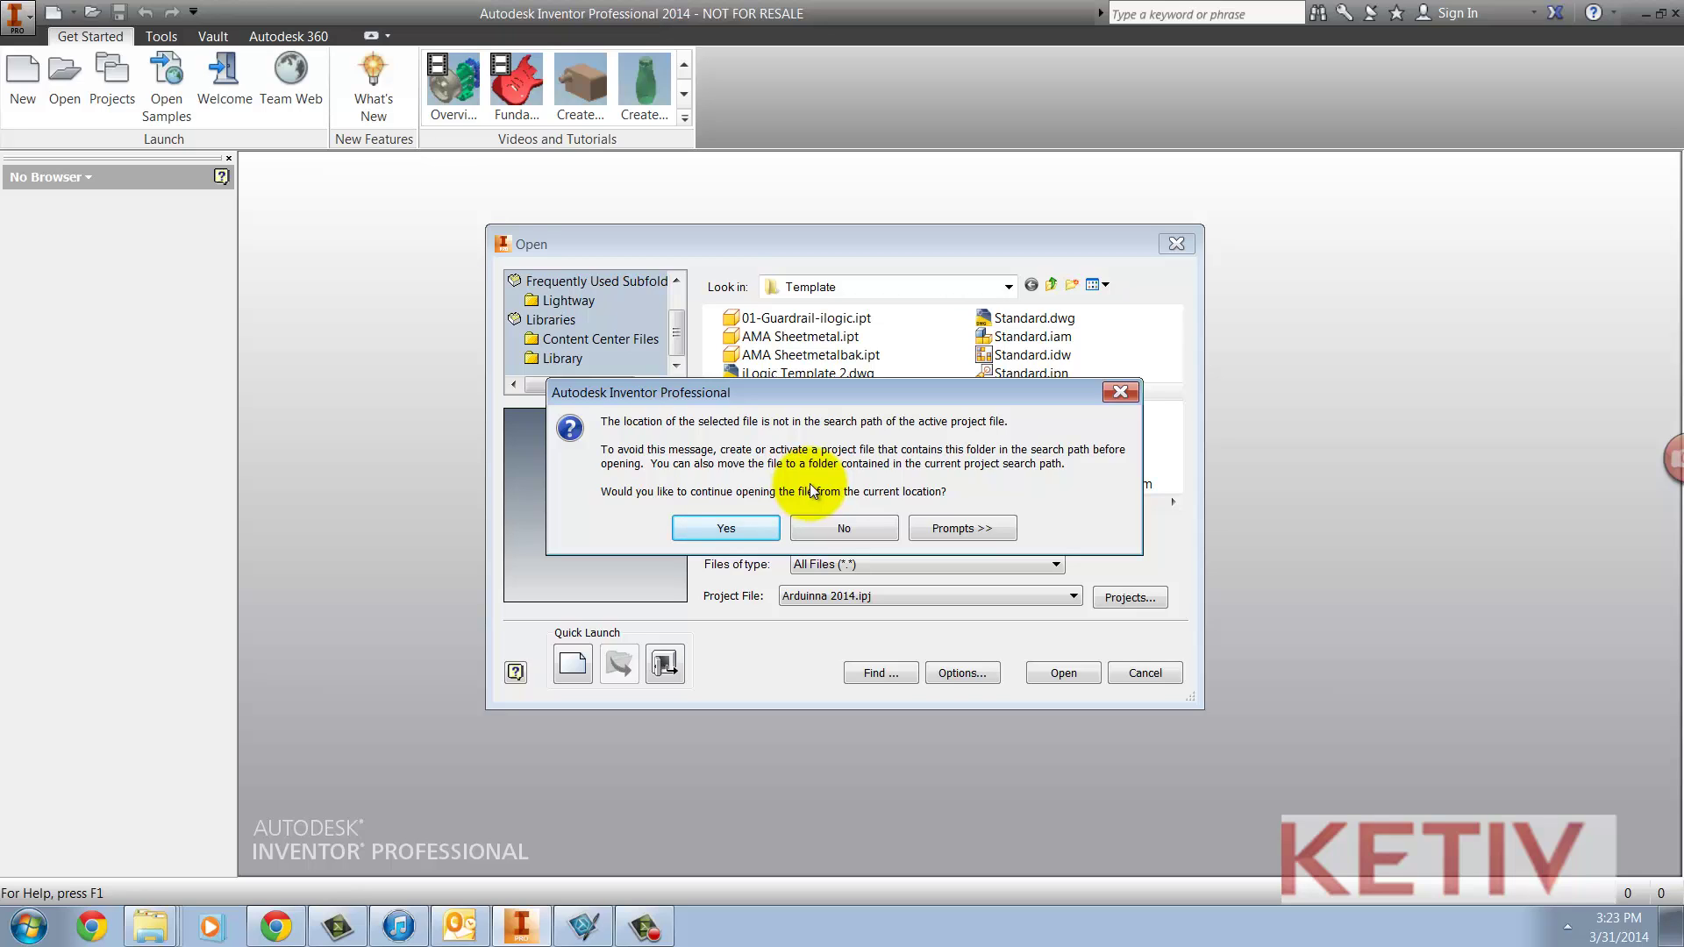
pyautogui.click(764, 528)
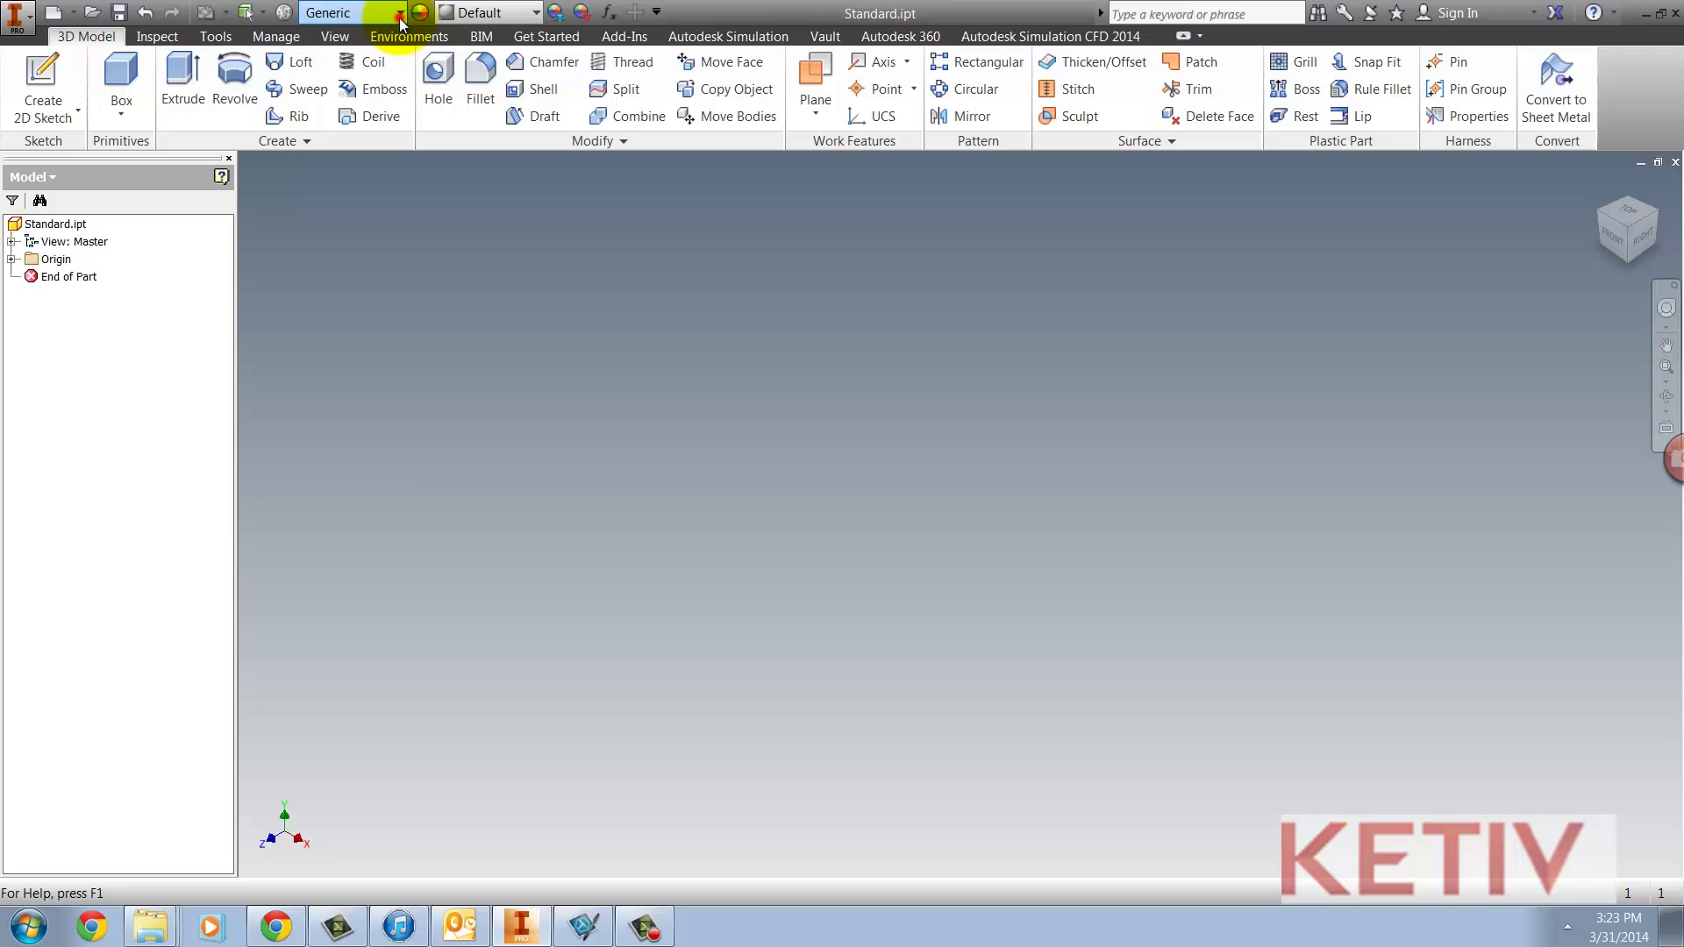
# - Assign Steel, Mild as the Standard.ipt template material, then close the template
pyautogui.click(398, 18)
pyautogui.scroll(-7, 346, 381)
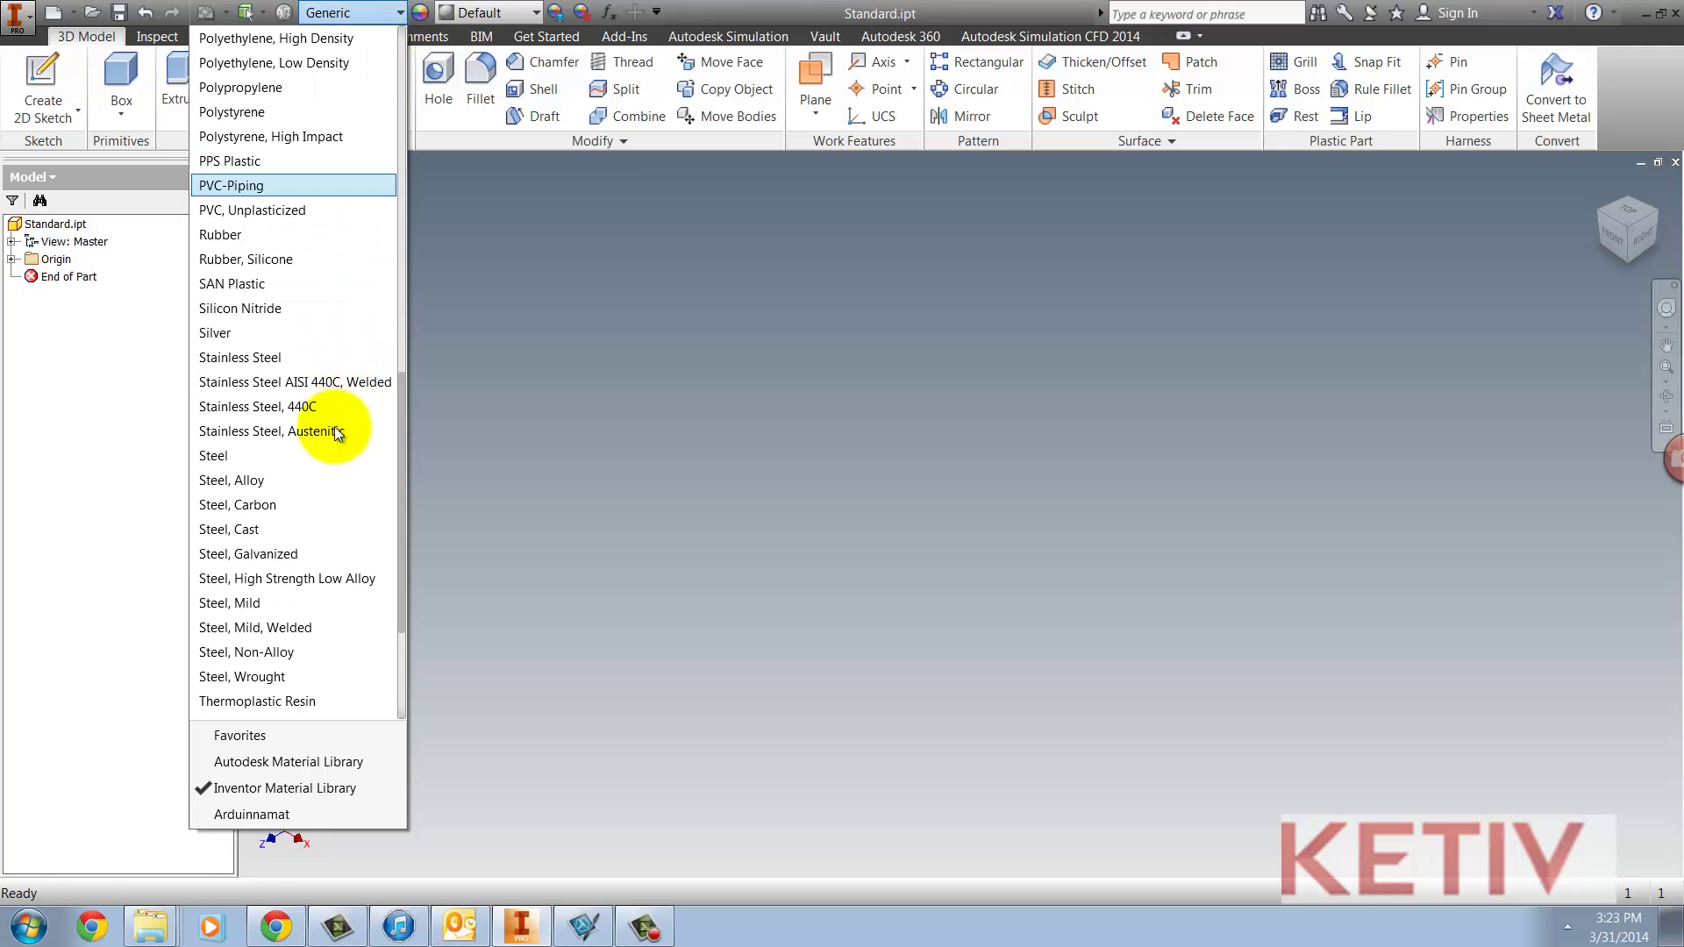
pyautogui.click(245, 603)
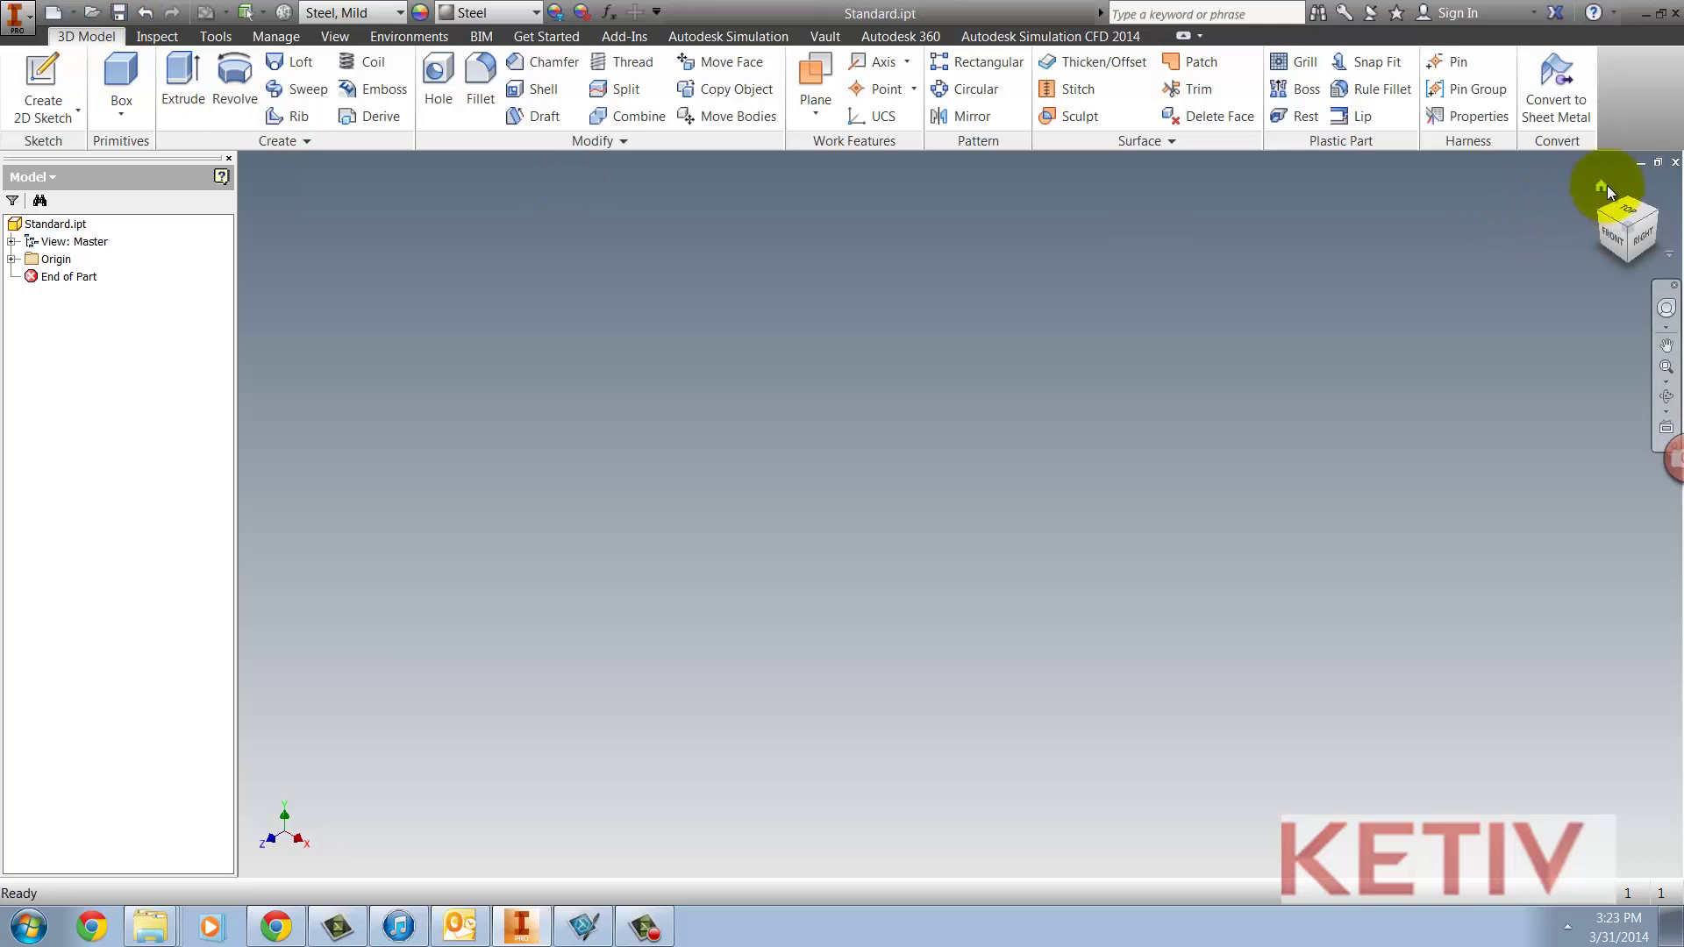
pyautogui.click(1676, 162)
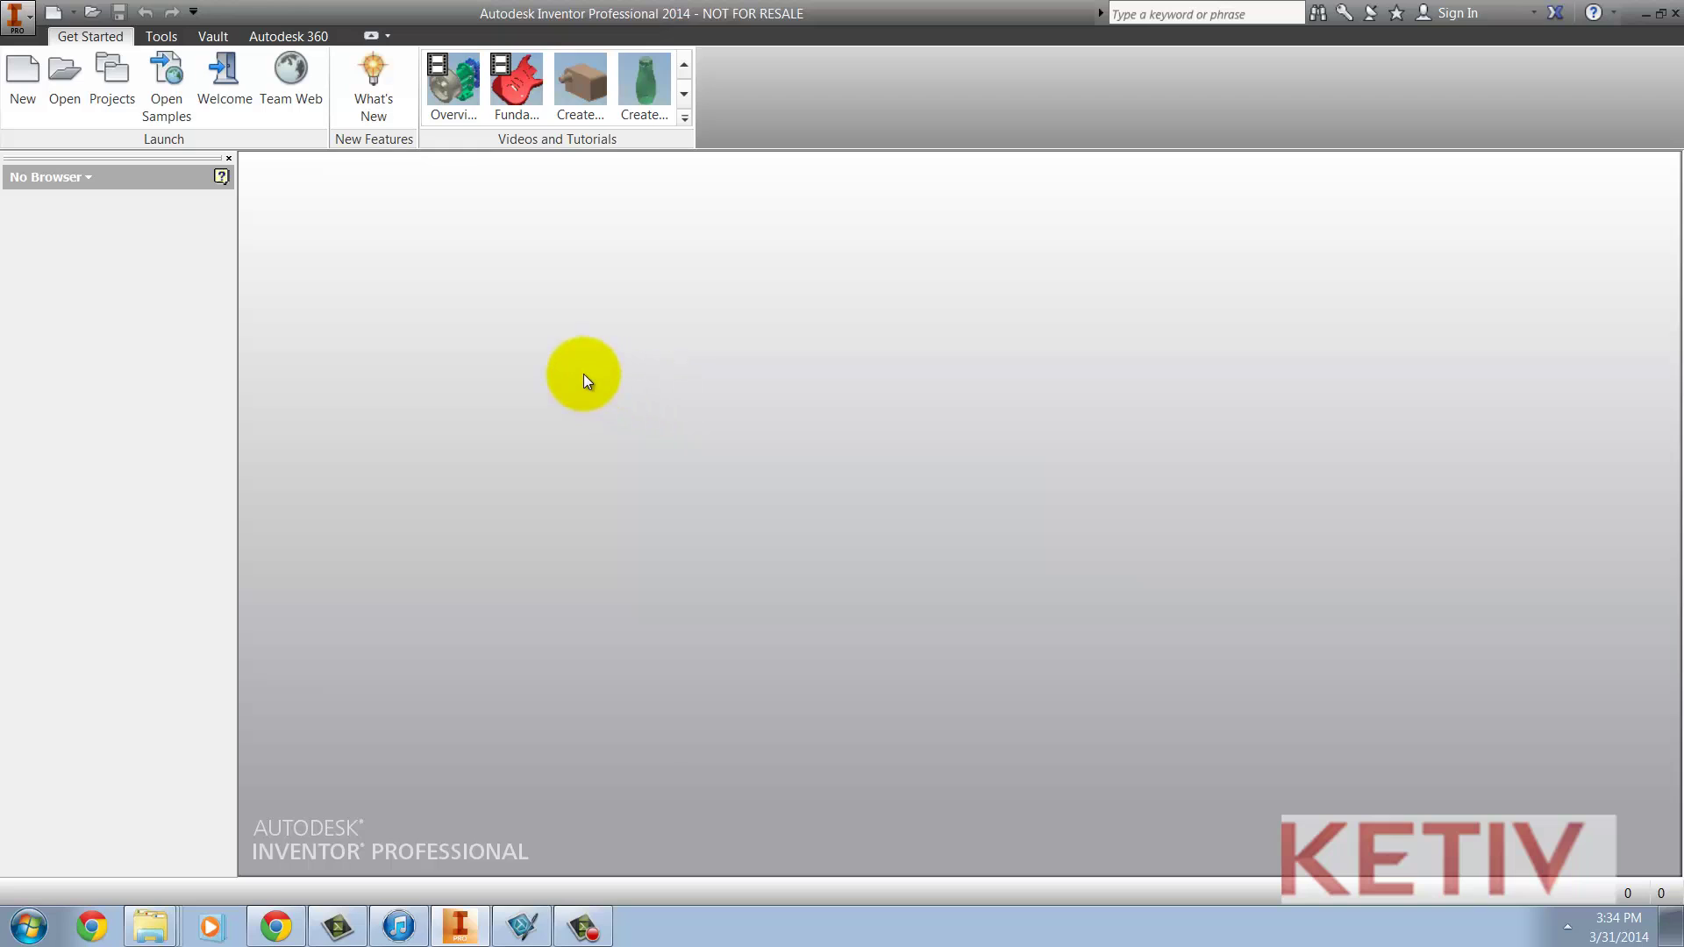
# - Reopen Storage Rack.SLDASM from the Storage Rack folder to import it again
pyautogui.click(79, 91)
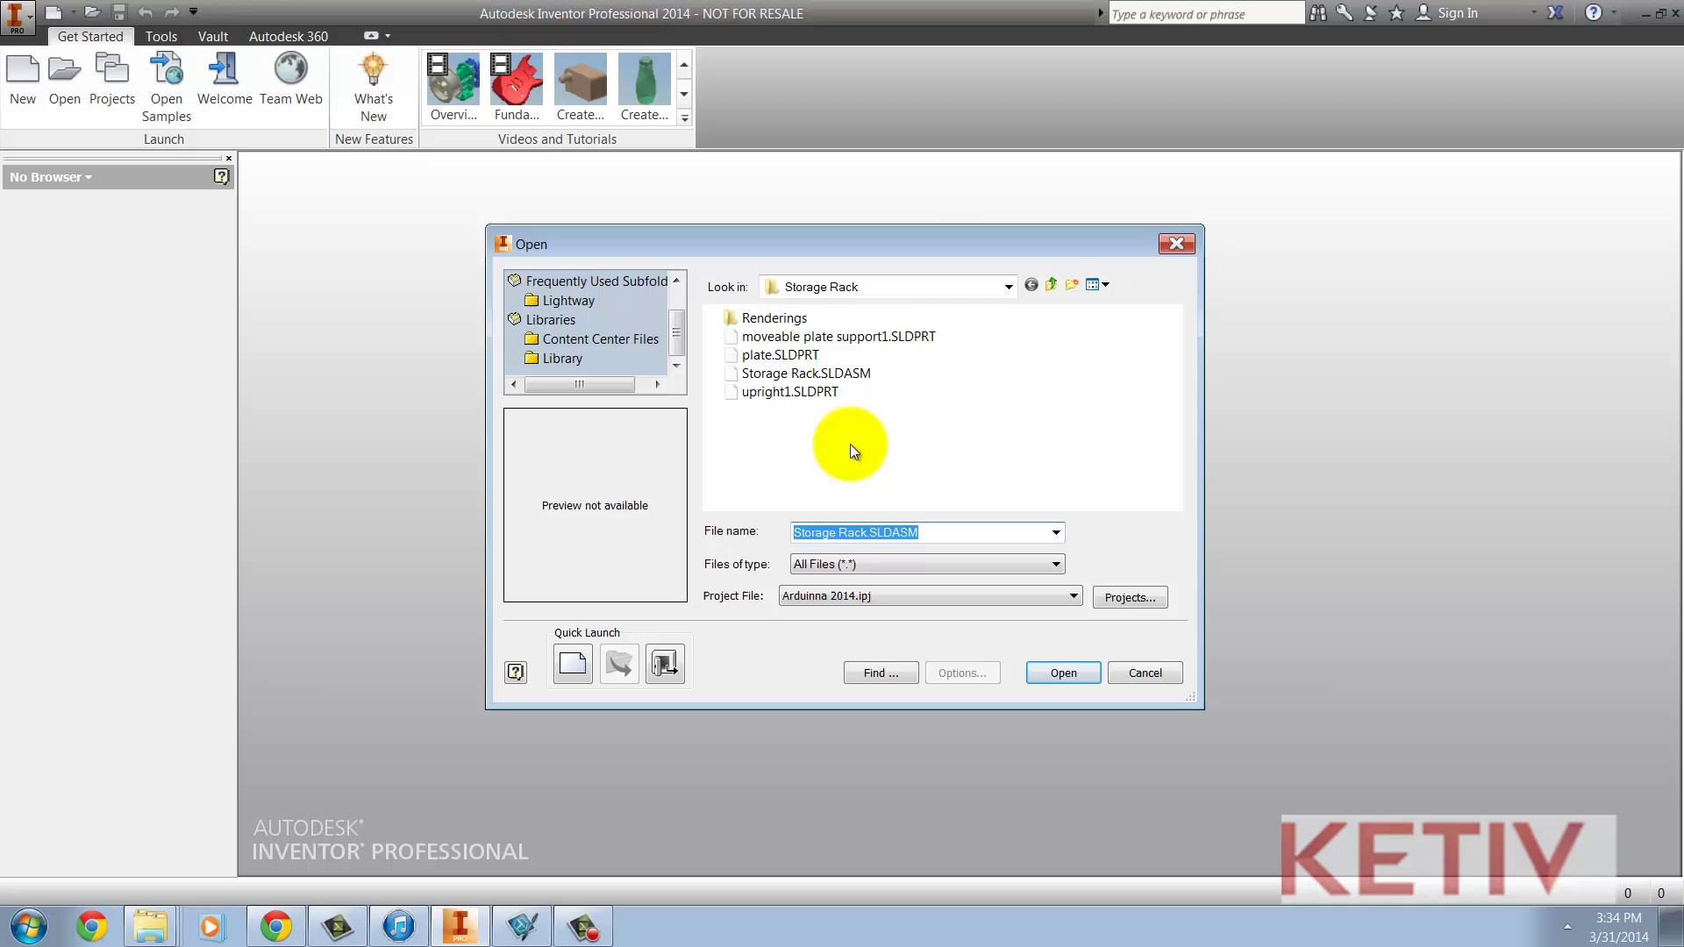
pyautogui.click(834, 374)
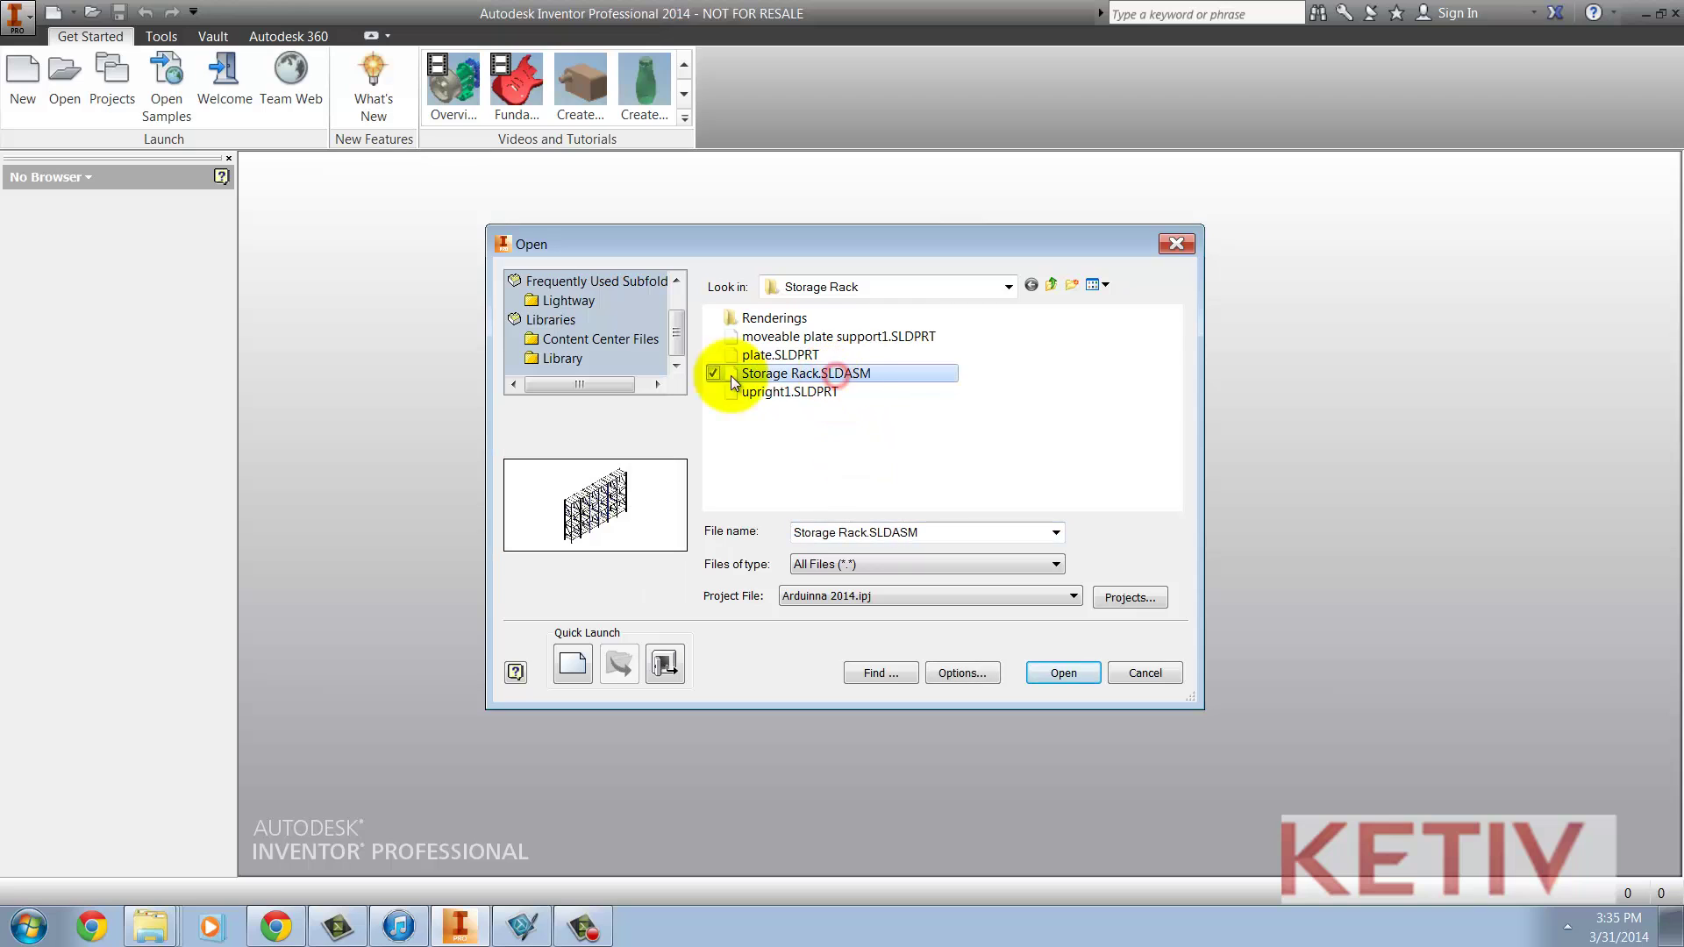
pyautogui.click(1056, 674)
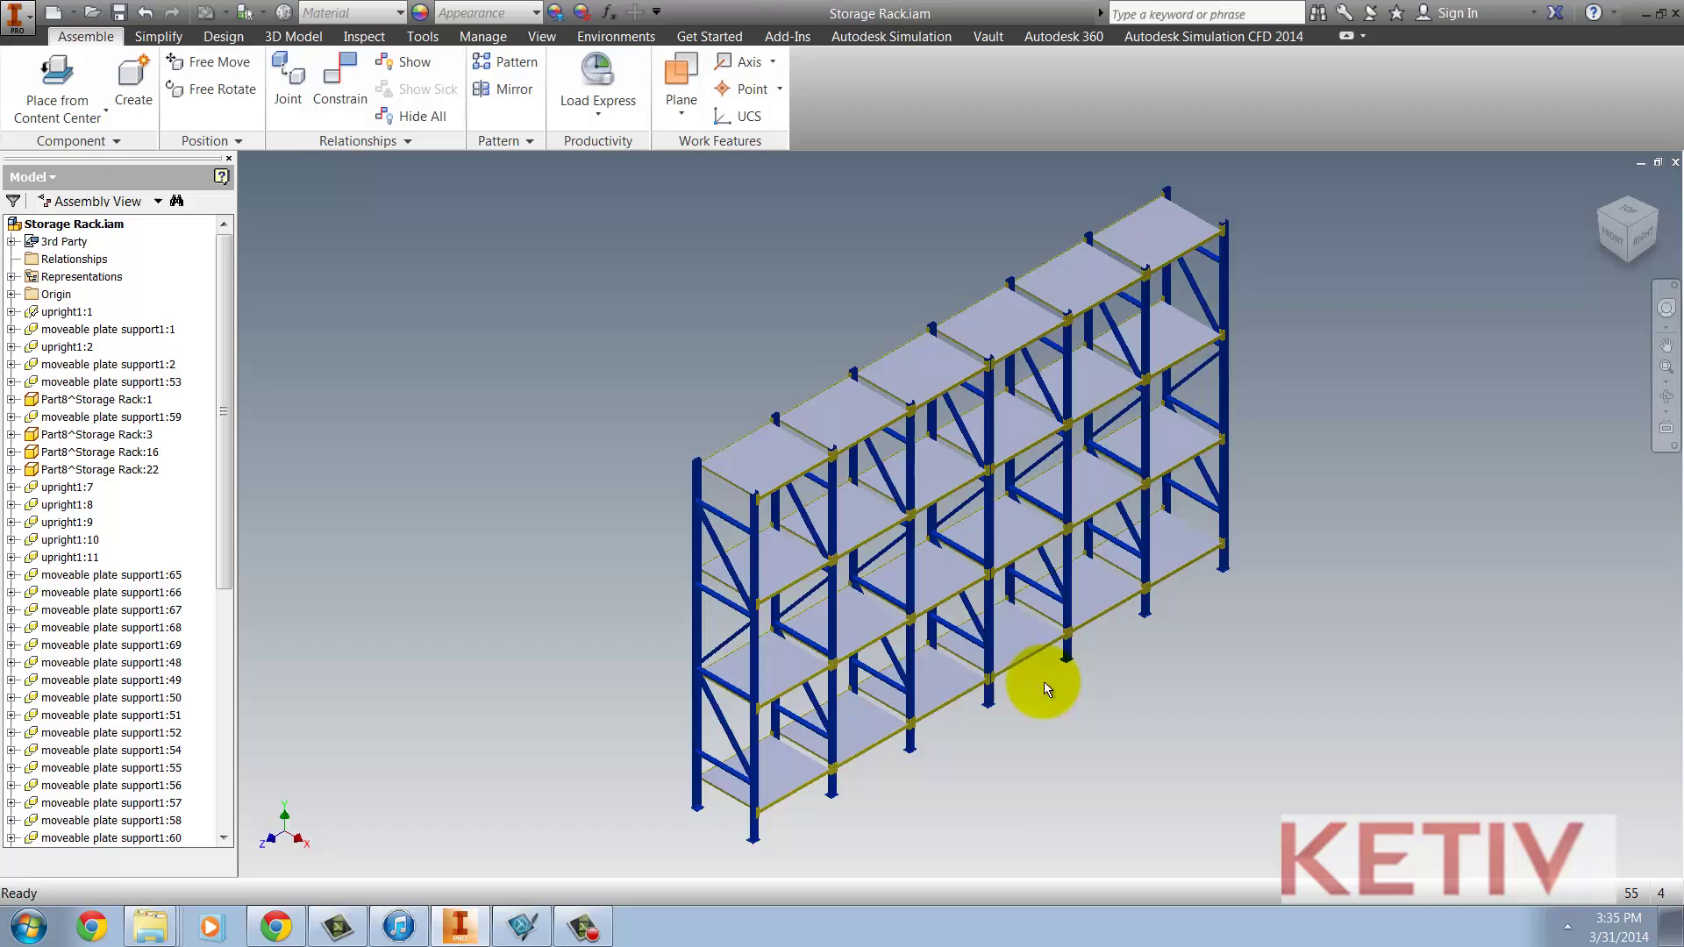
# - Open the reimported rack's BOM and add a Material column beside REV, reading Steel, Mild
pyautogui.keyDown('shift'); pyautogui.moveTo(1044, 682); pyautogui.dragTo(1035, 645, button='middle'); pyautogui.keyUp('shift')
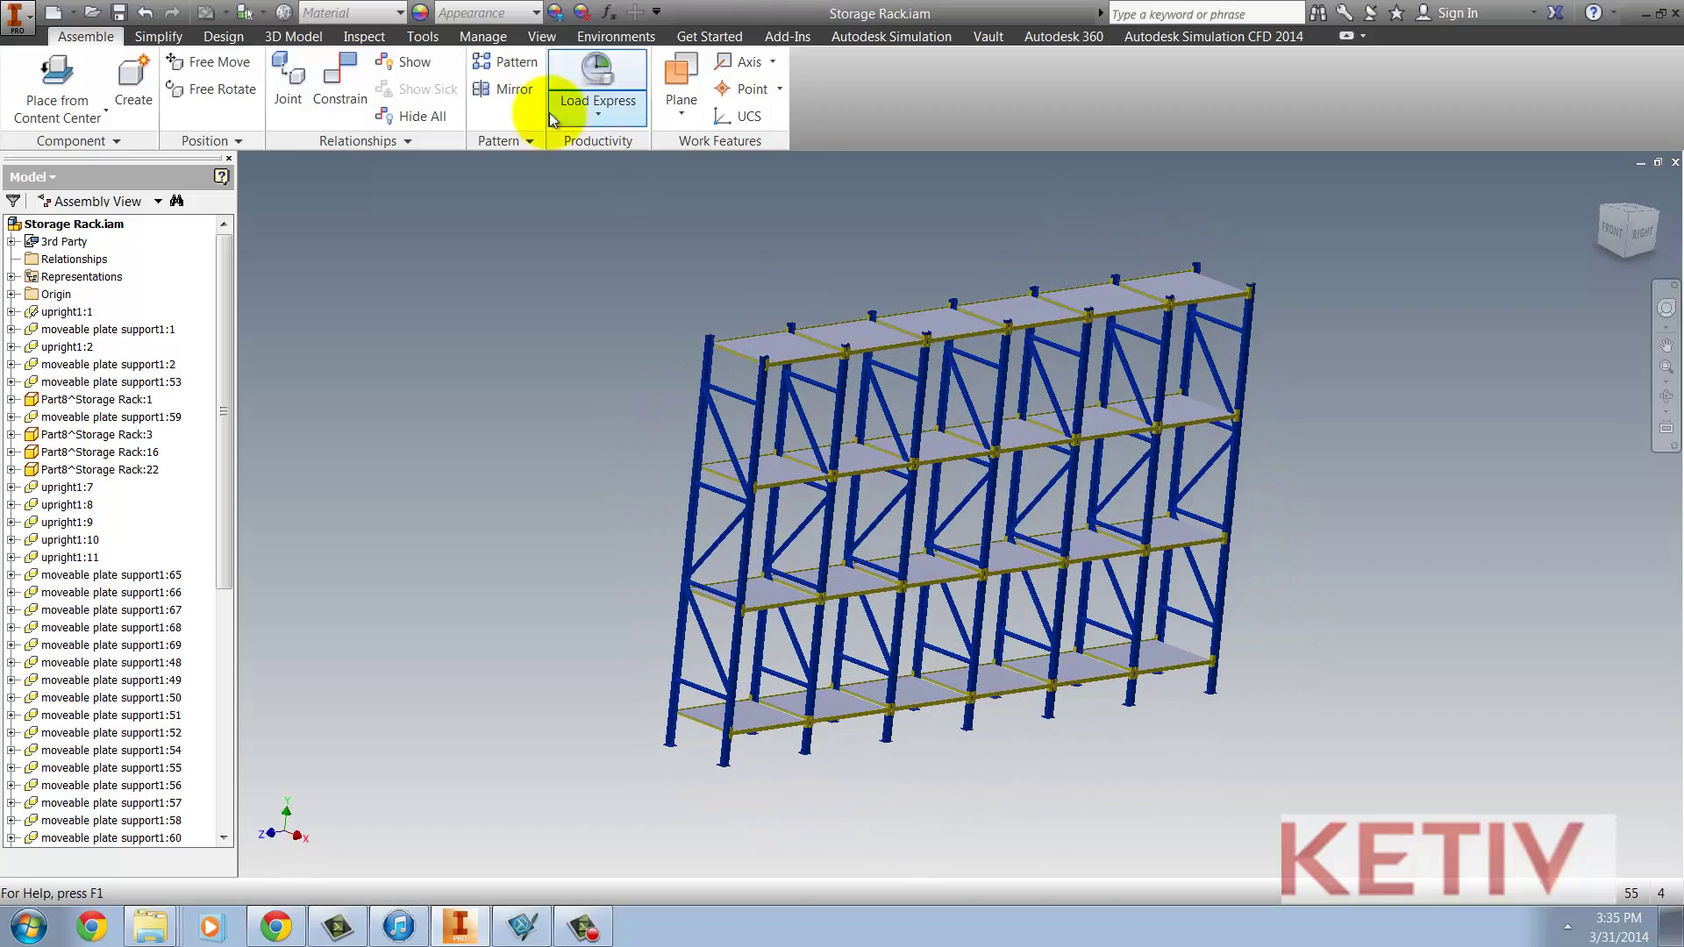
pyautogui.click(483, 36)
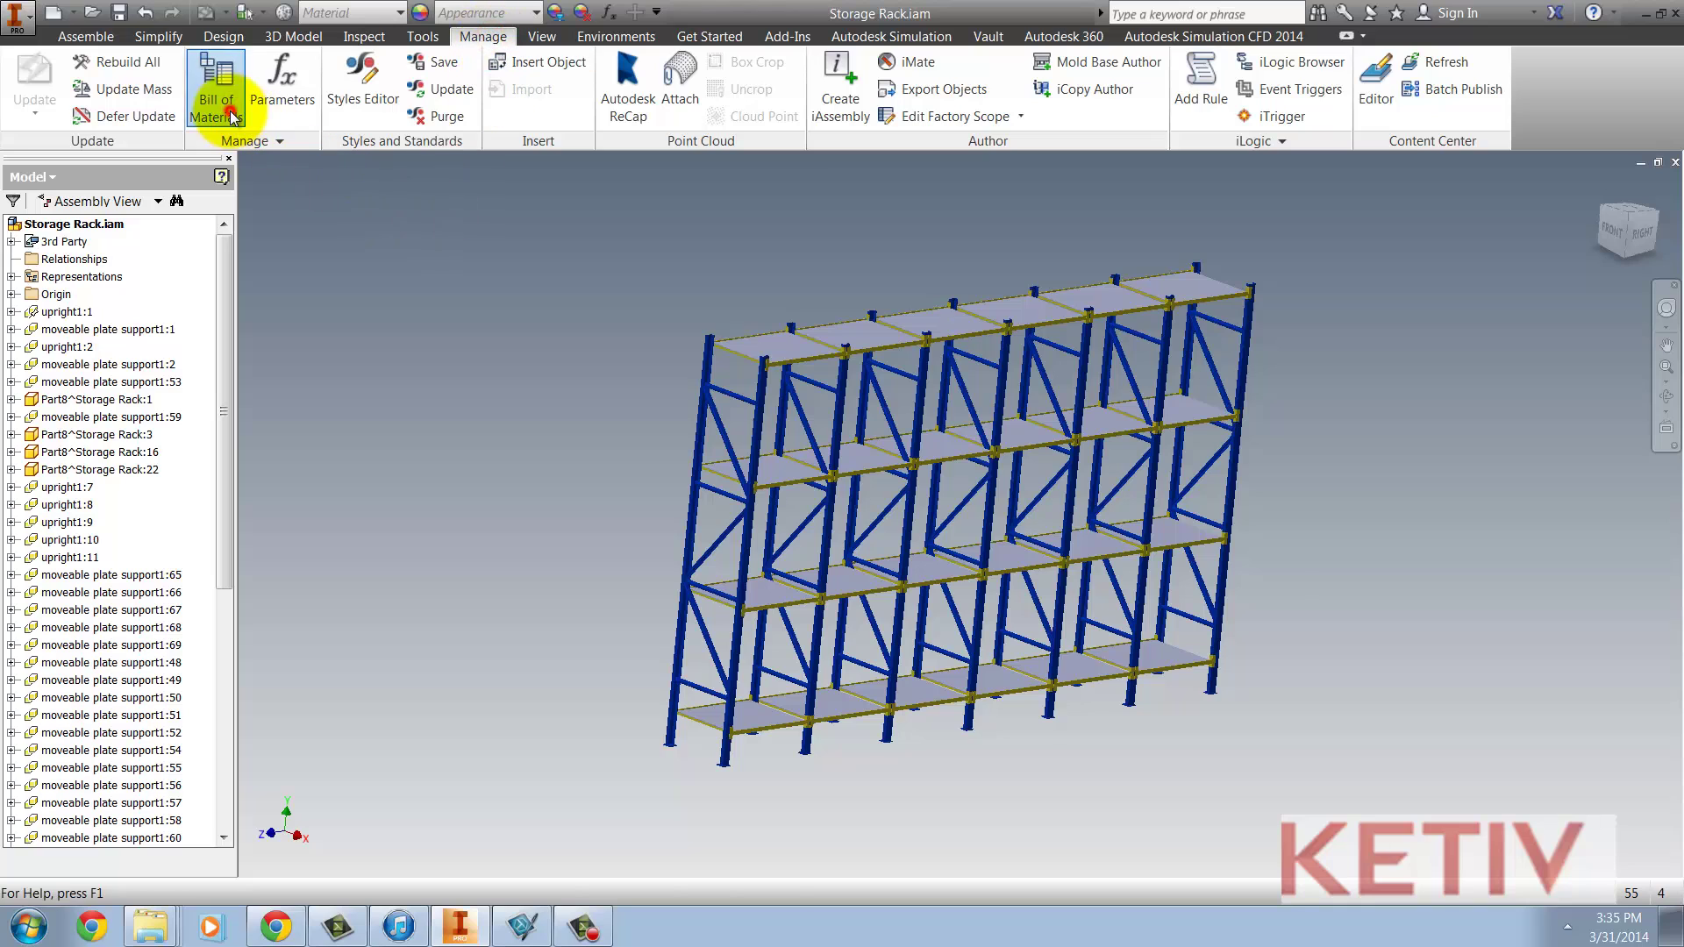
pyautogui.click(216, 101)
pyautogui.click(660, 256)
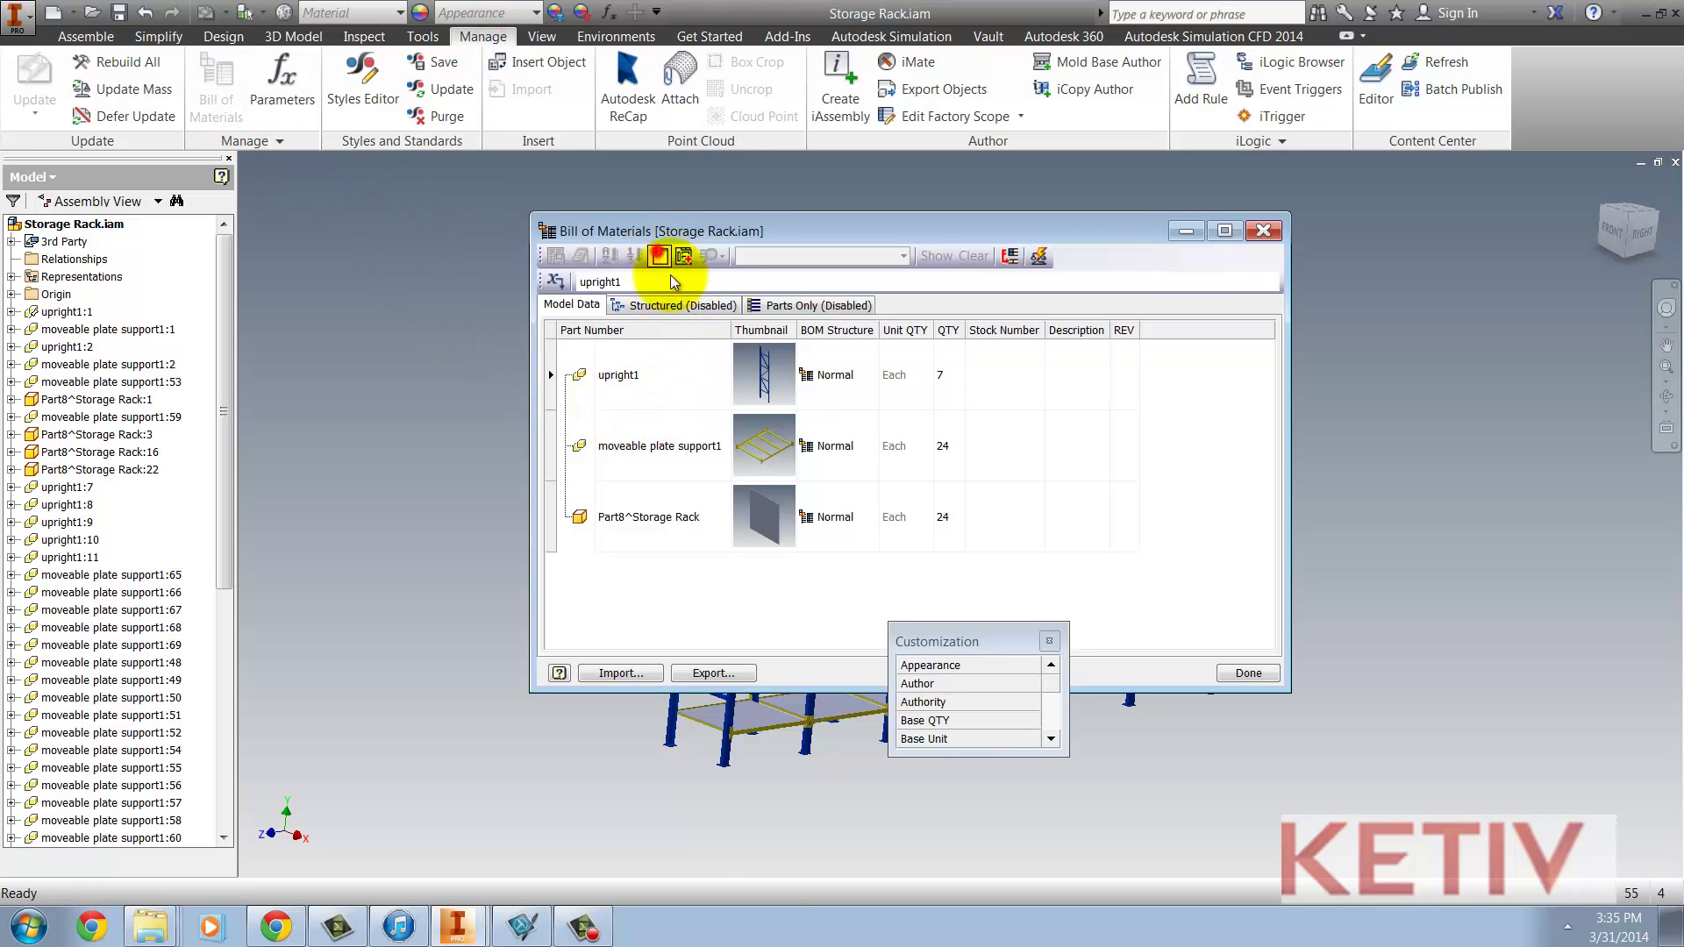
pyautogui.click(1052, 702)
pyautogui.click(1056, 711)
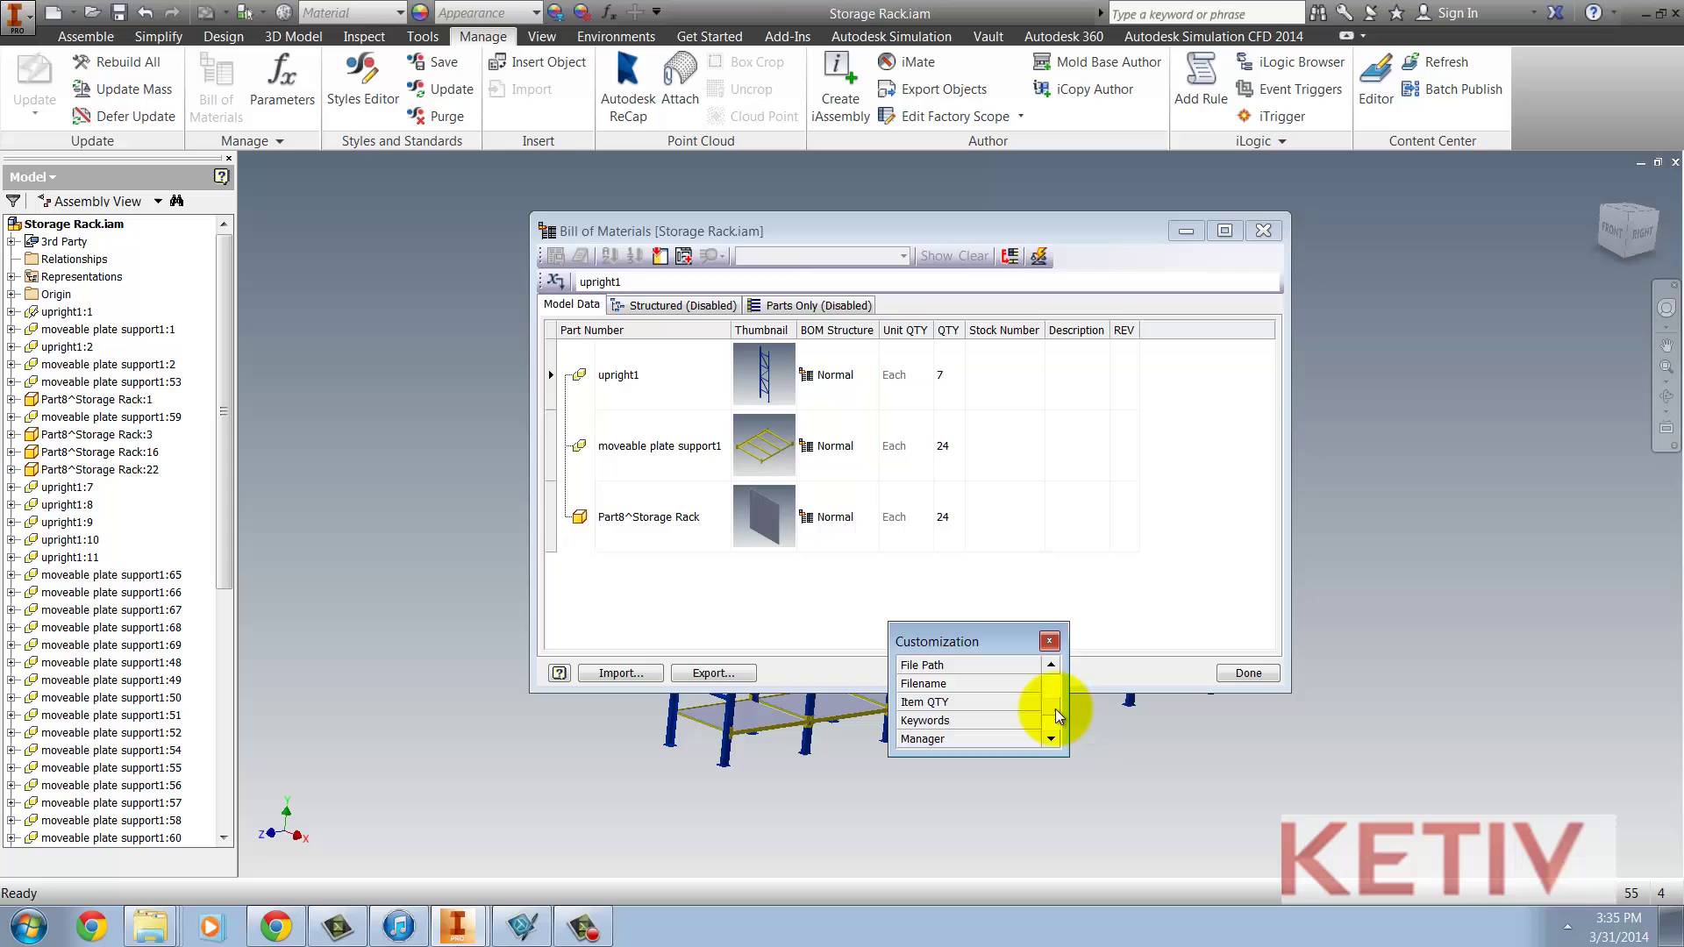
pyautogui.click(1056, 712)
pyautogui.moveTo(986, 735); pyautogui.dragTo(1127, 366)
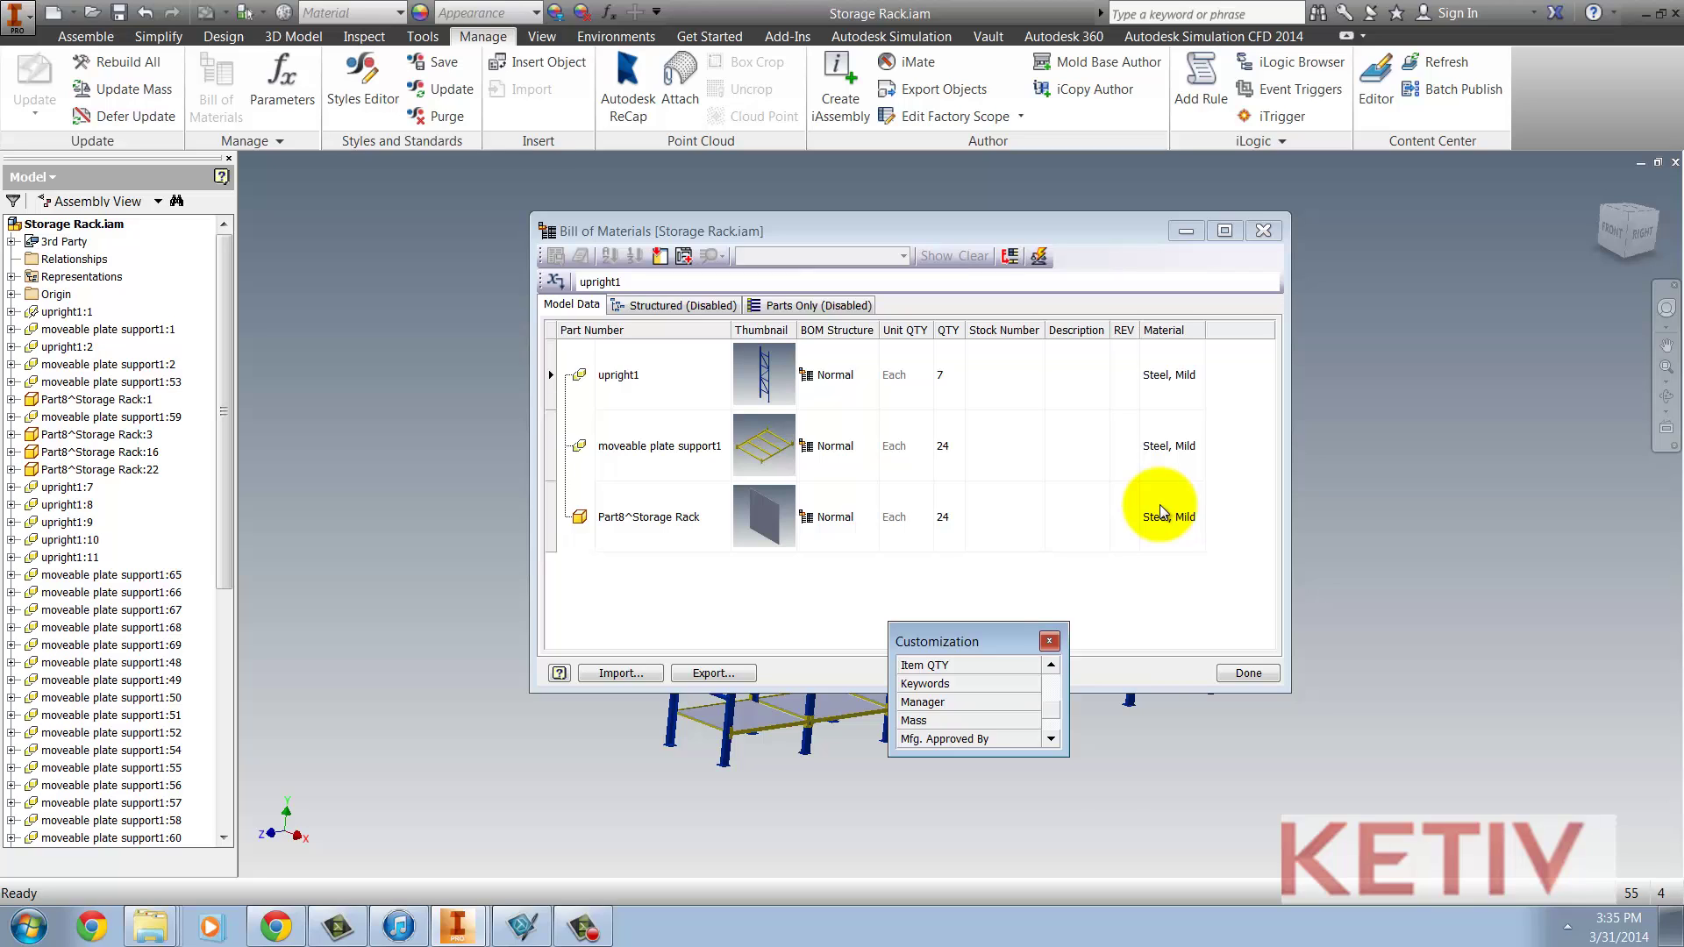
# - Close the column chooser, slide the BOM window right, and pan and orbit the rack into view
pyautogui.click(1049, 642)
pyautogui.moveTo(925, 230); pyautogui.dragTo(956, 229)
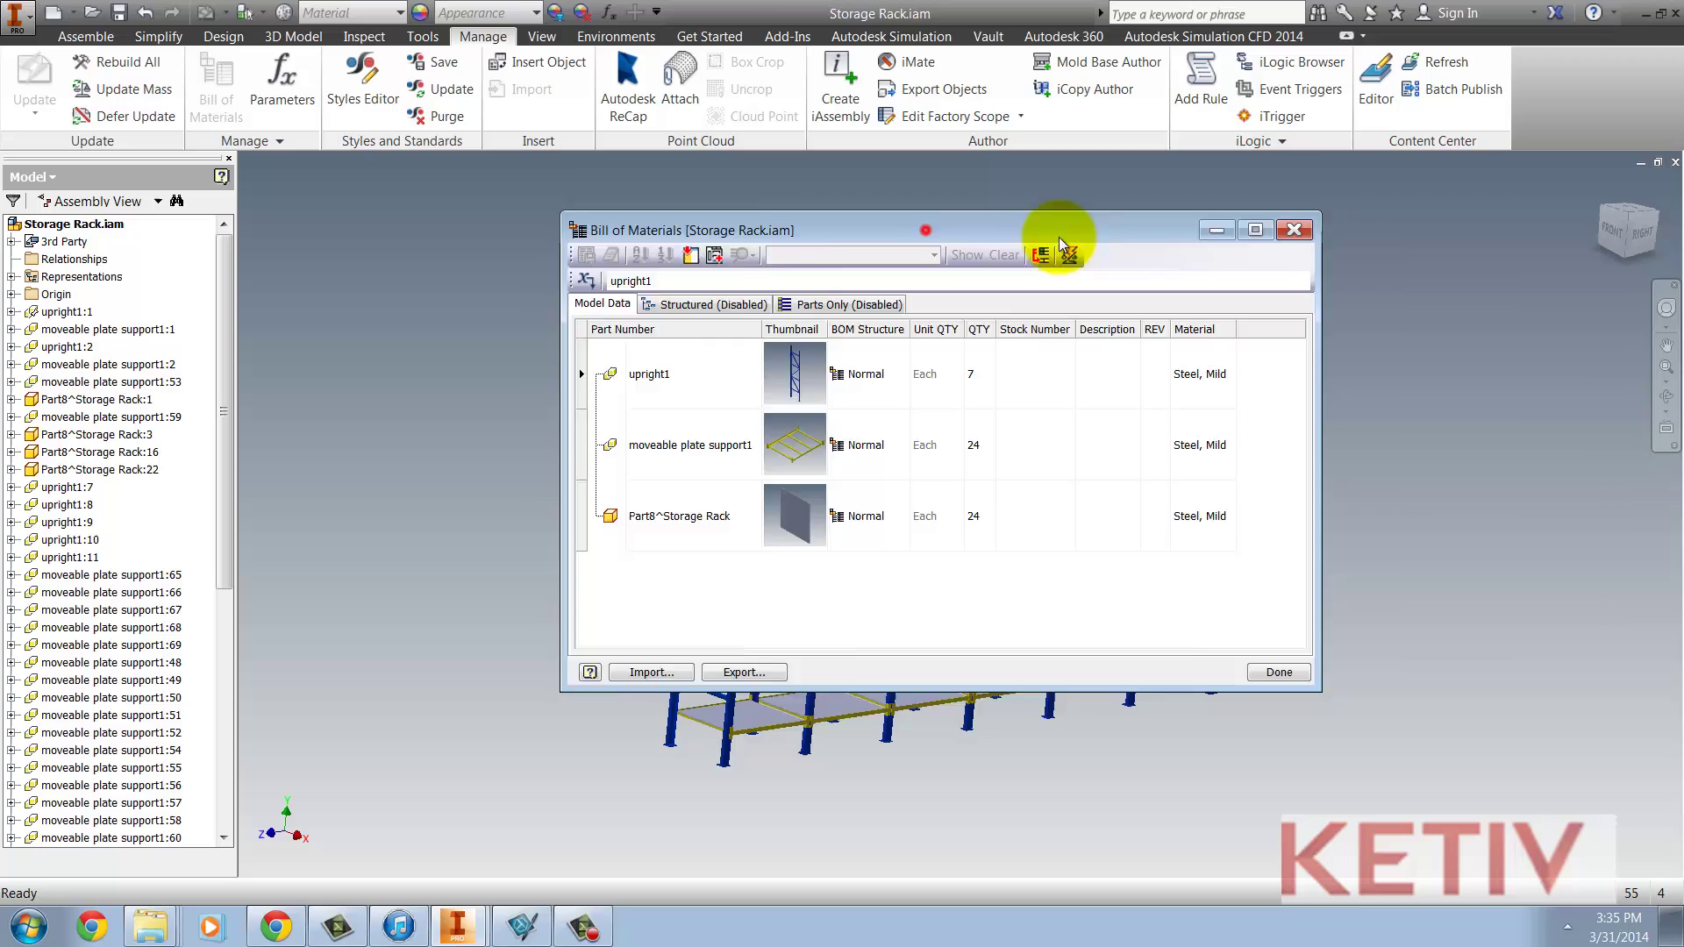
pyautogui.moveTo(1060, 237); pyautogui.dragTo(1363, 261)
pyautogui.press('F2')
pyautogui.moveTo(729, 419); pyautogui.dragTo(82, 421)
pyautogui.press('F4')
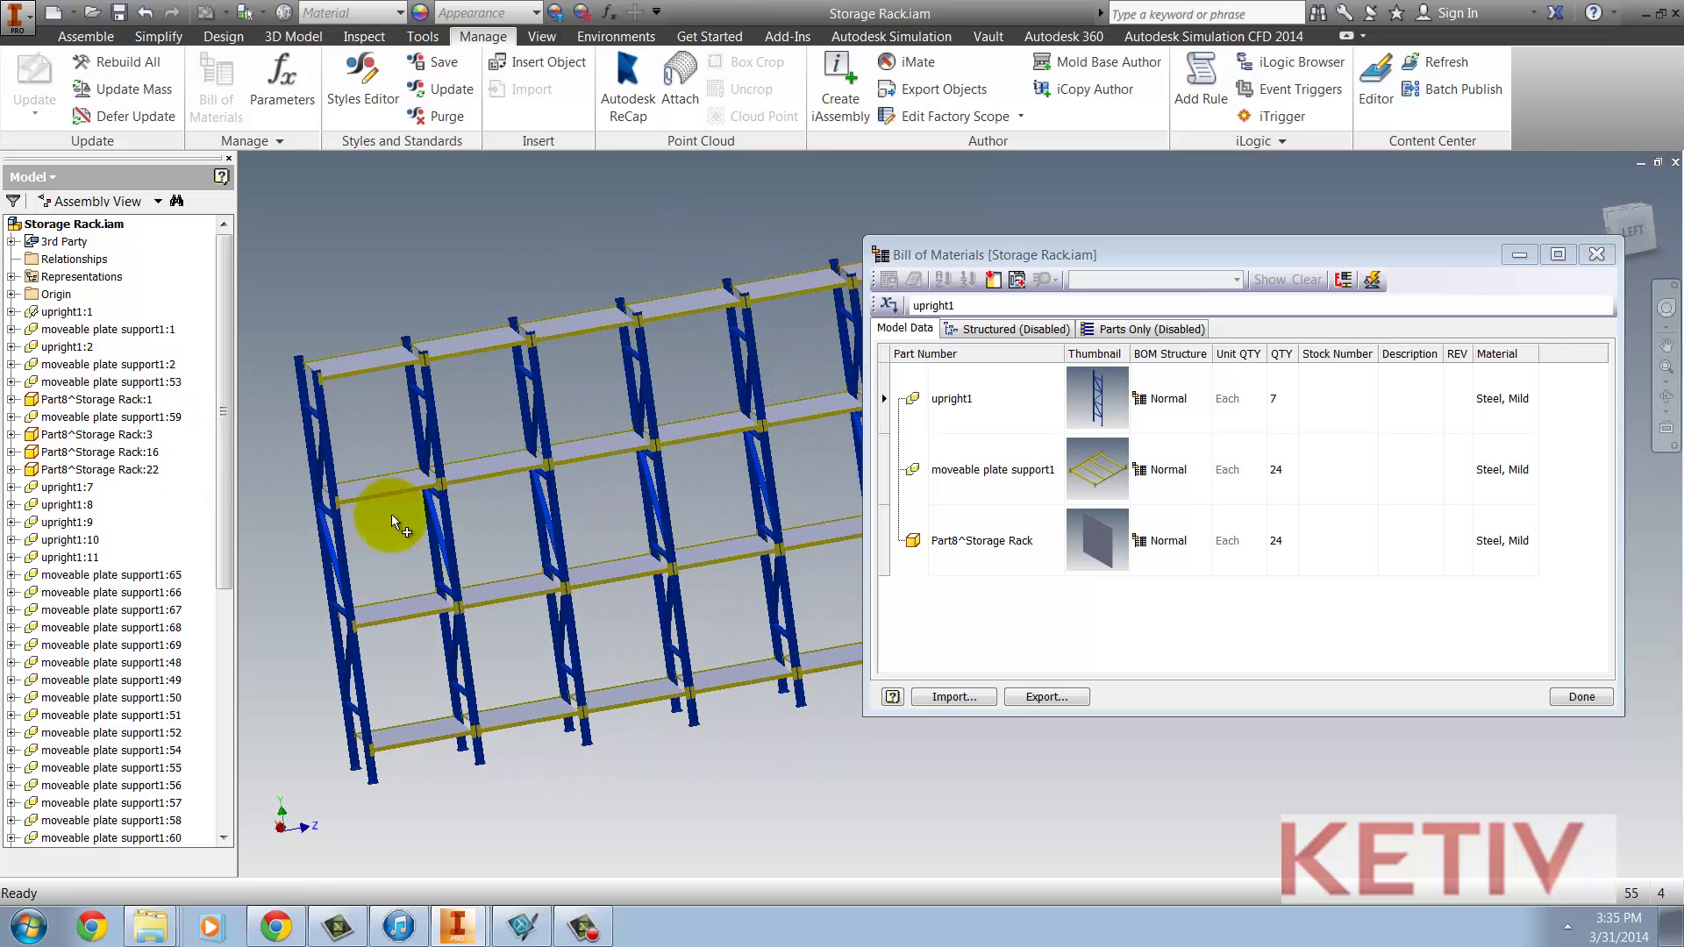